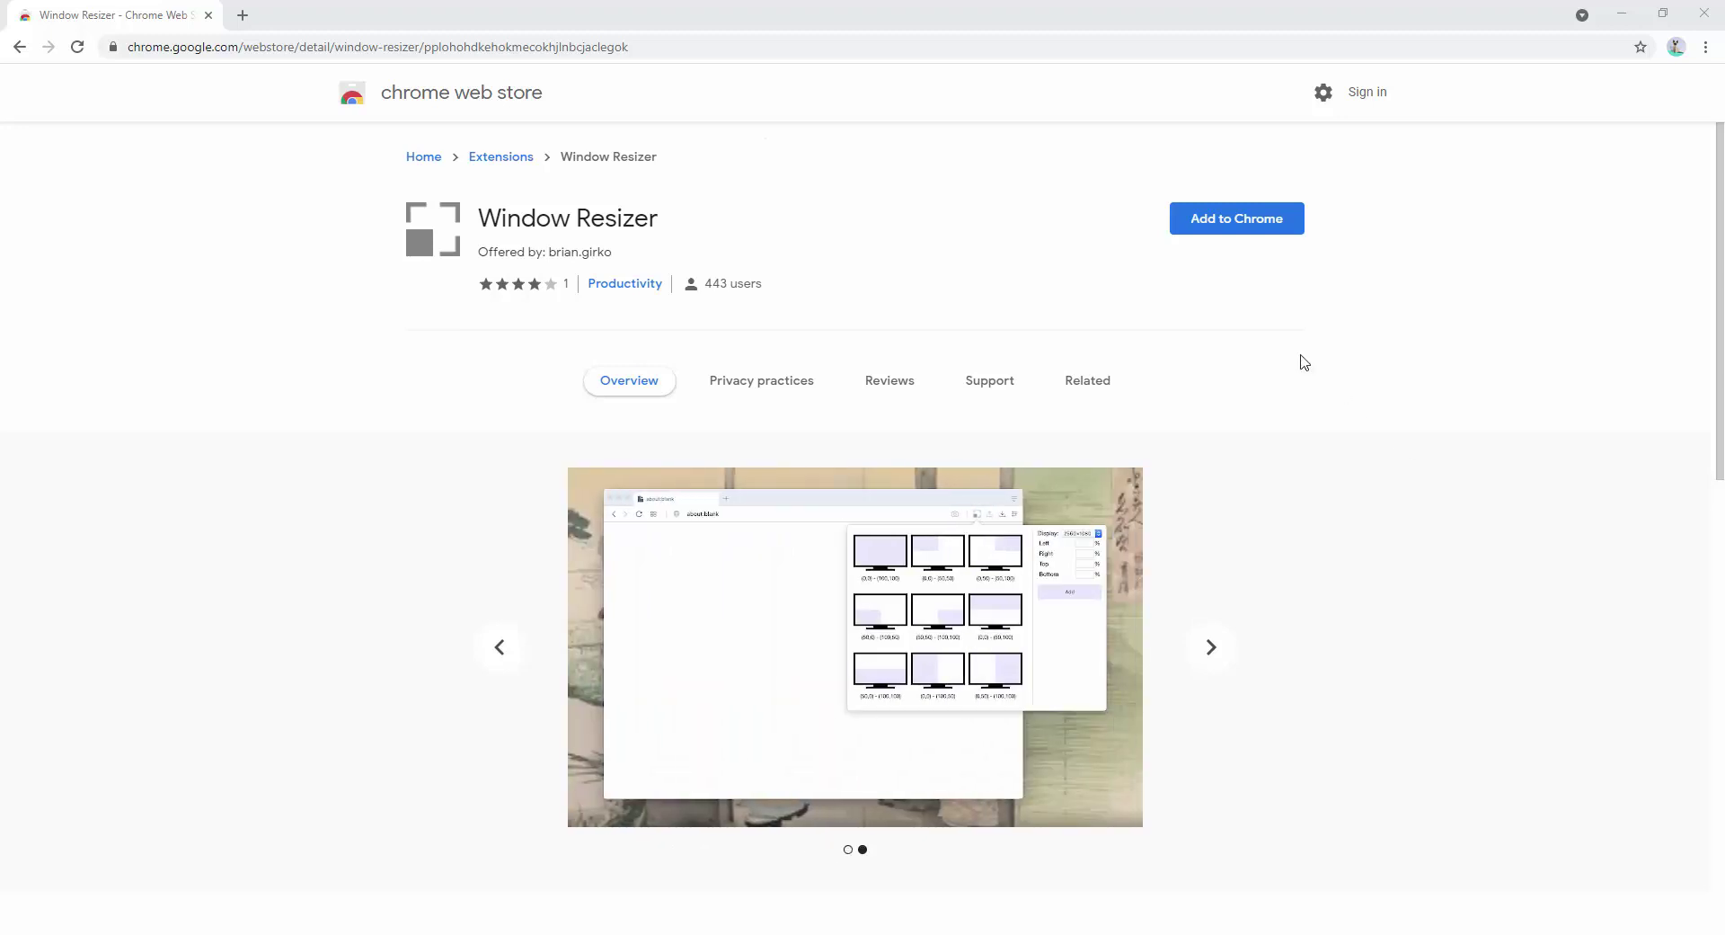
Add Window Resizer to Chrome, pin it to the toolbar, and open its layout-preset popup
click(1238, 220)
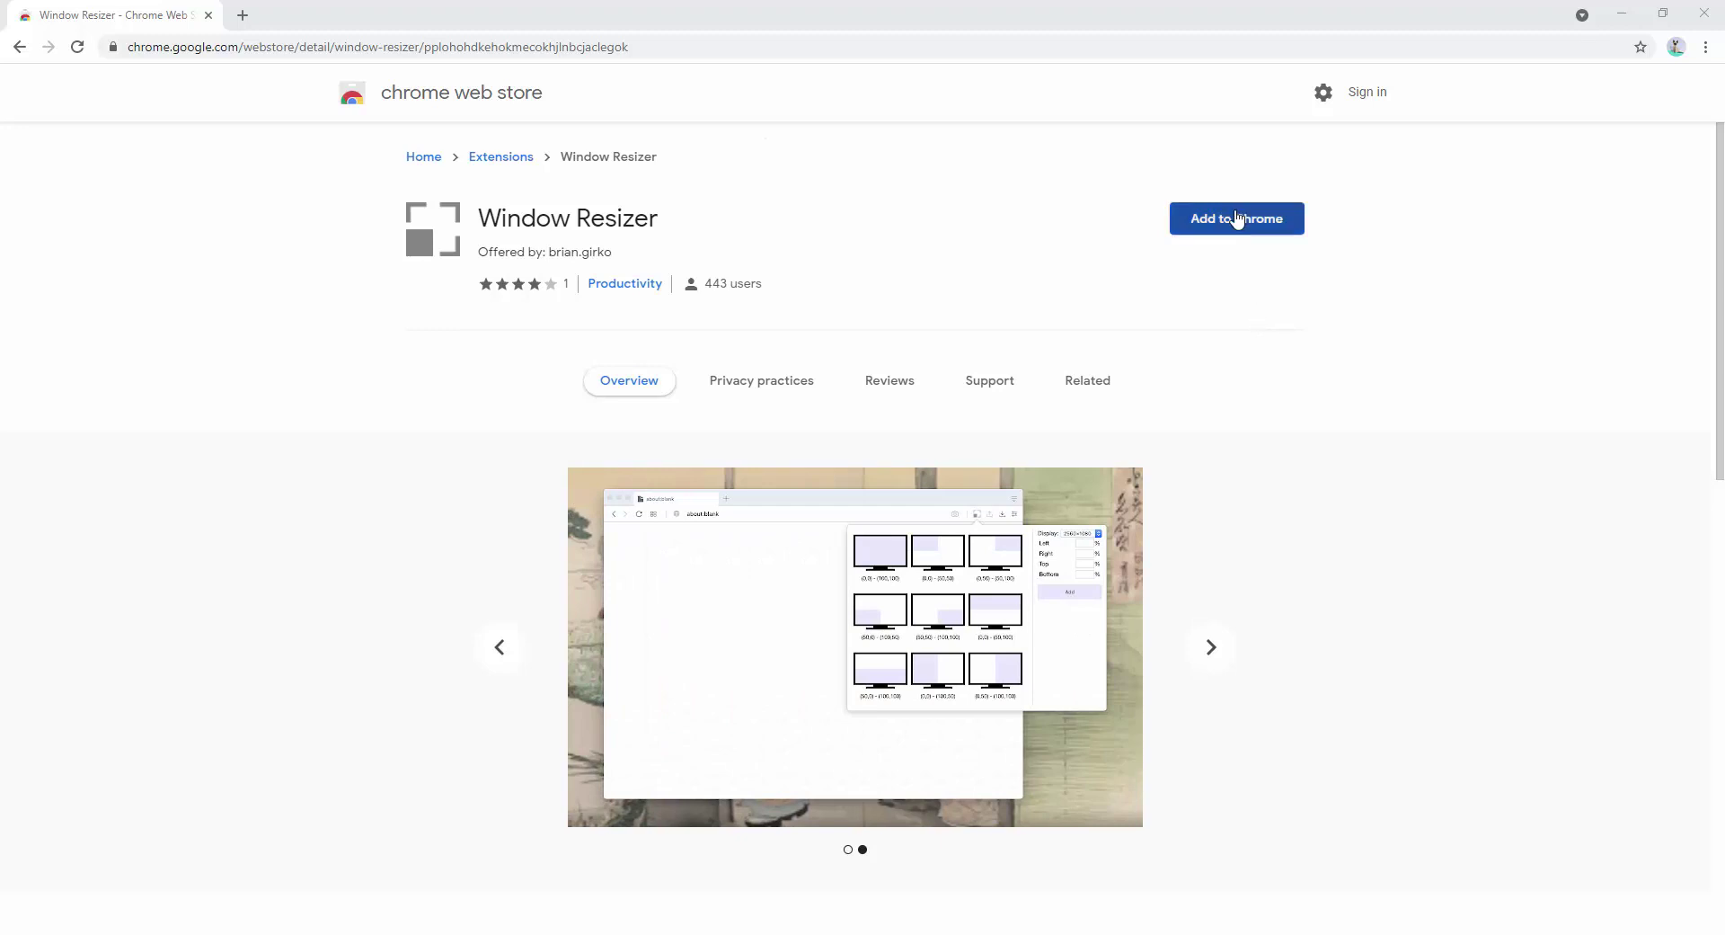
click(897, 135)
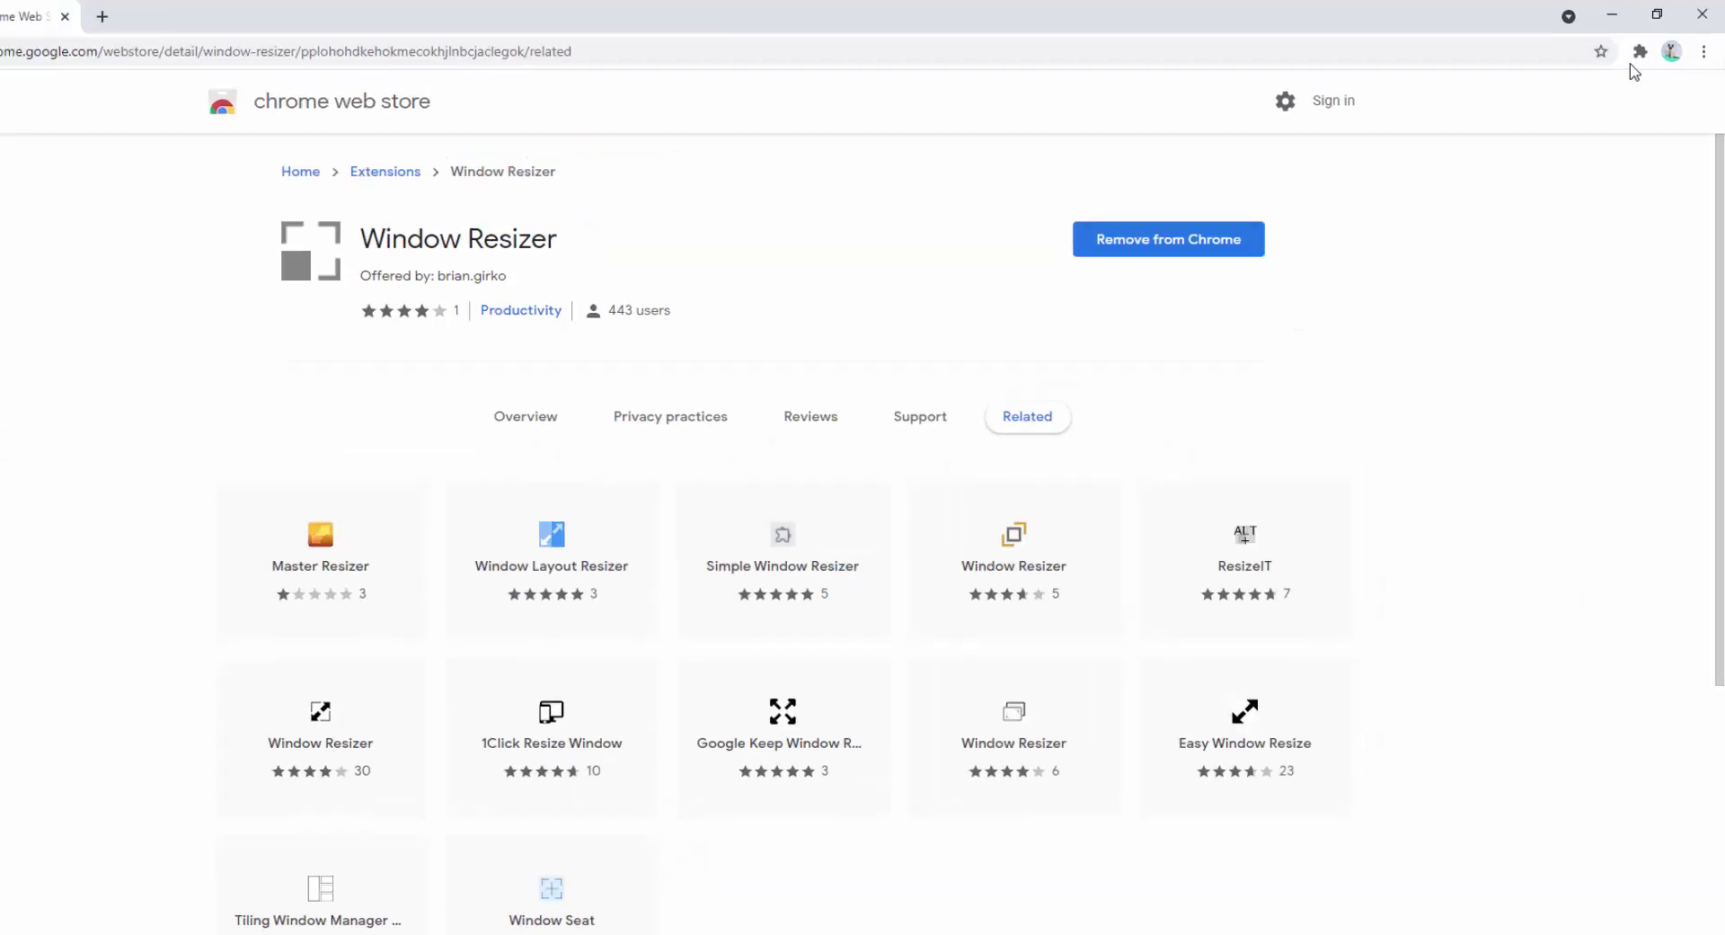
click(1640, 52)
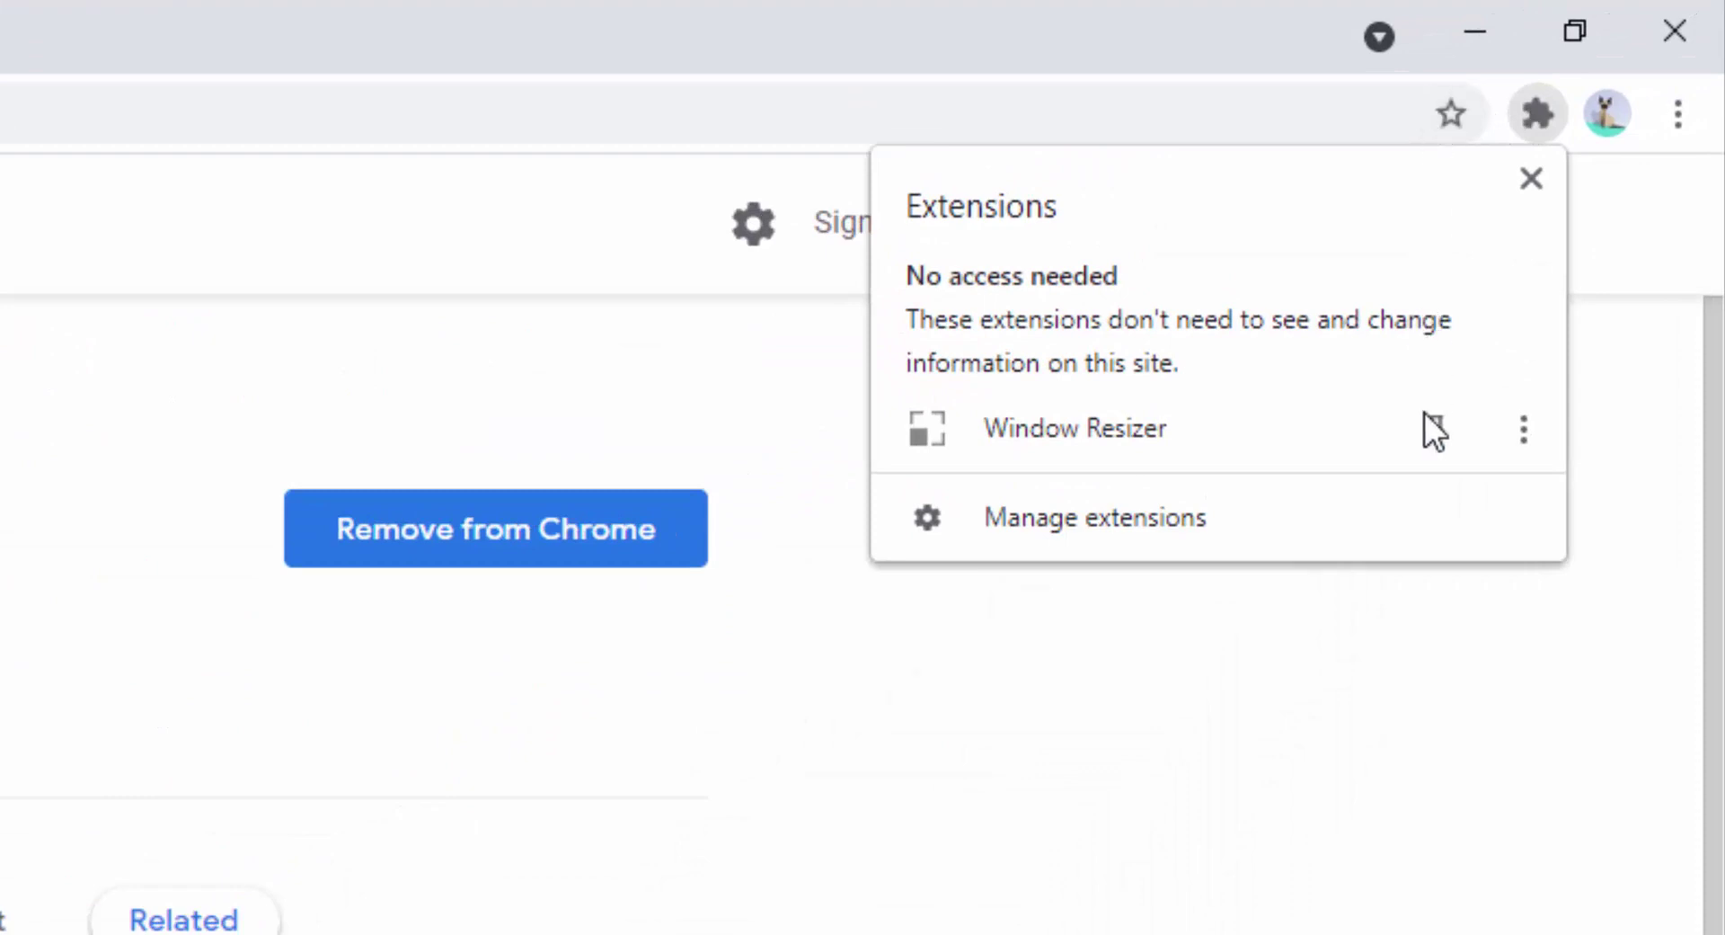
click(1431, 433)
click(1404, 833)
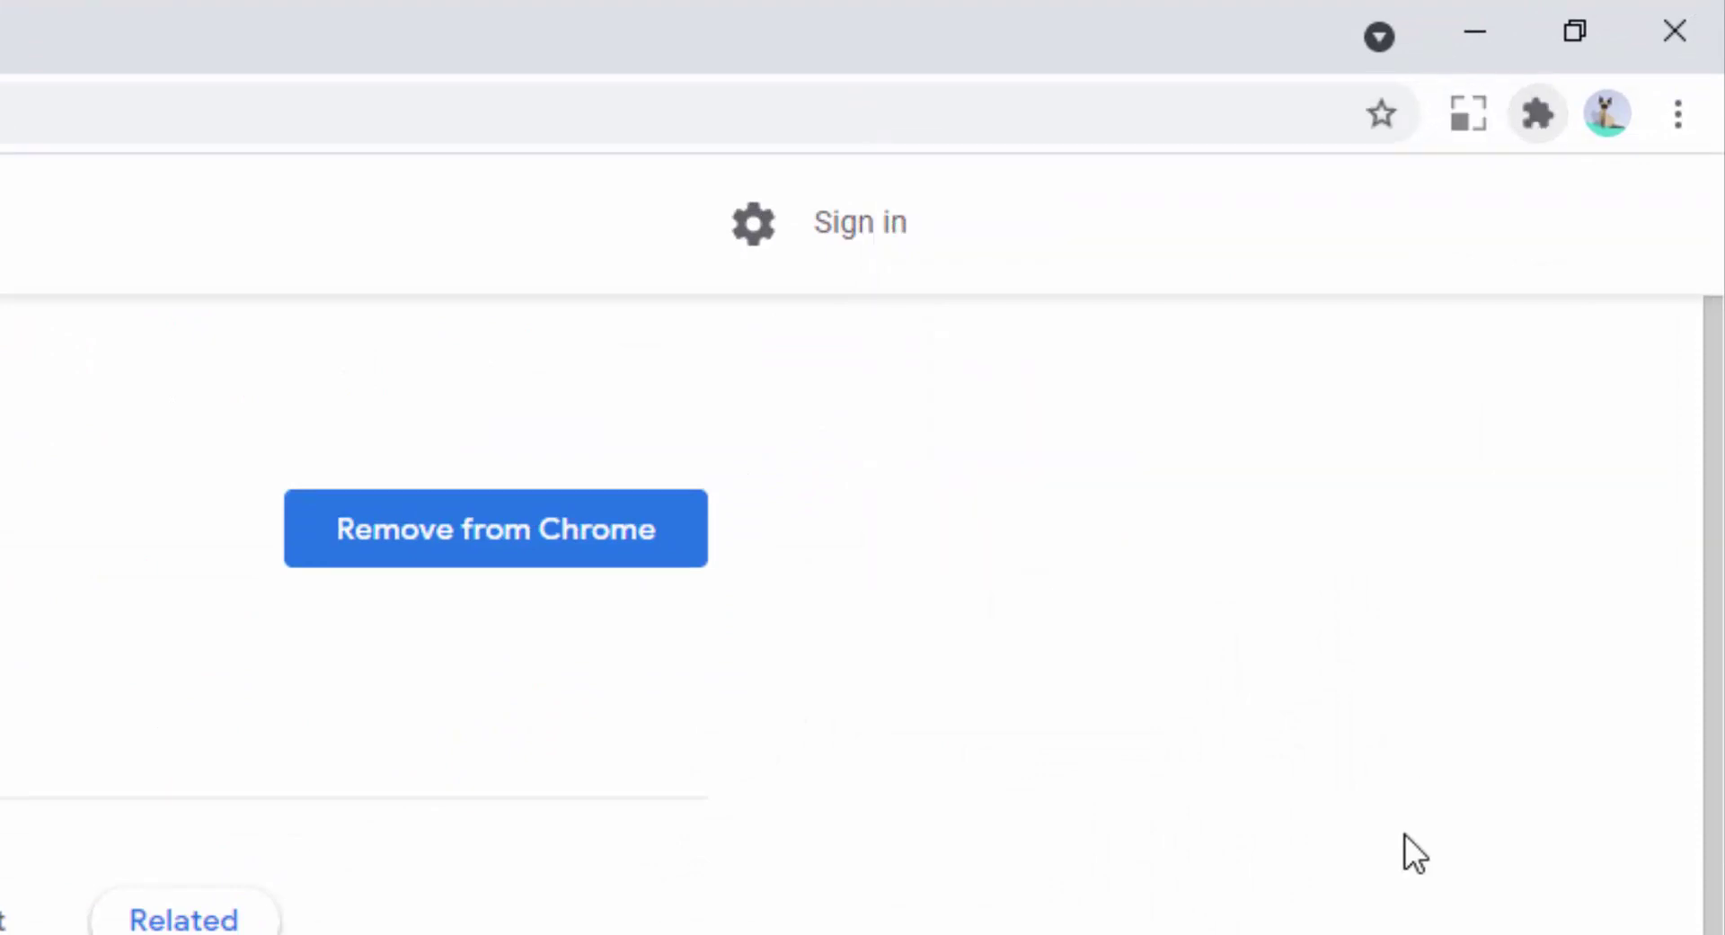
click(1452, 113)
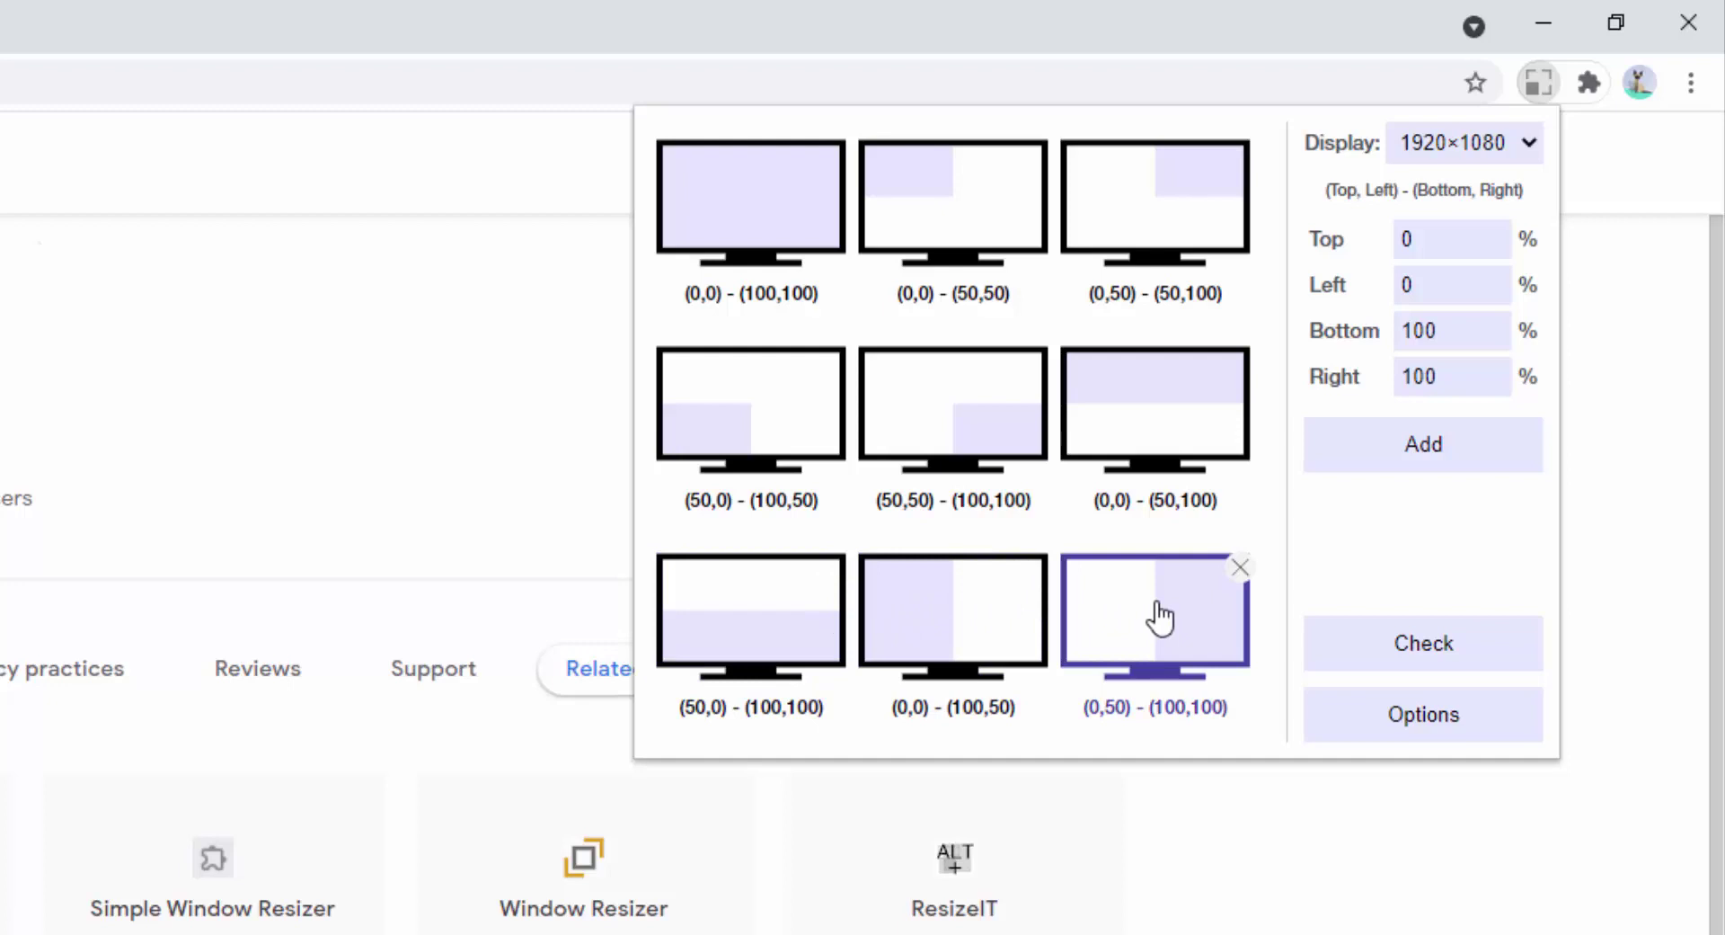
Add a custom (20,10)-(100,100) preset with Top 20 and Left 10, then scroll to its tile
click(1437, 235)
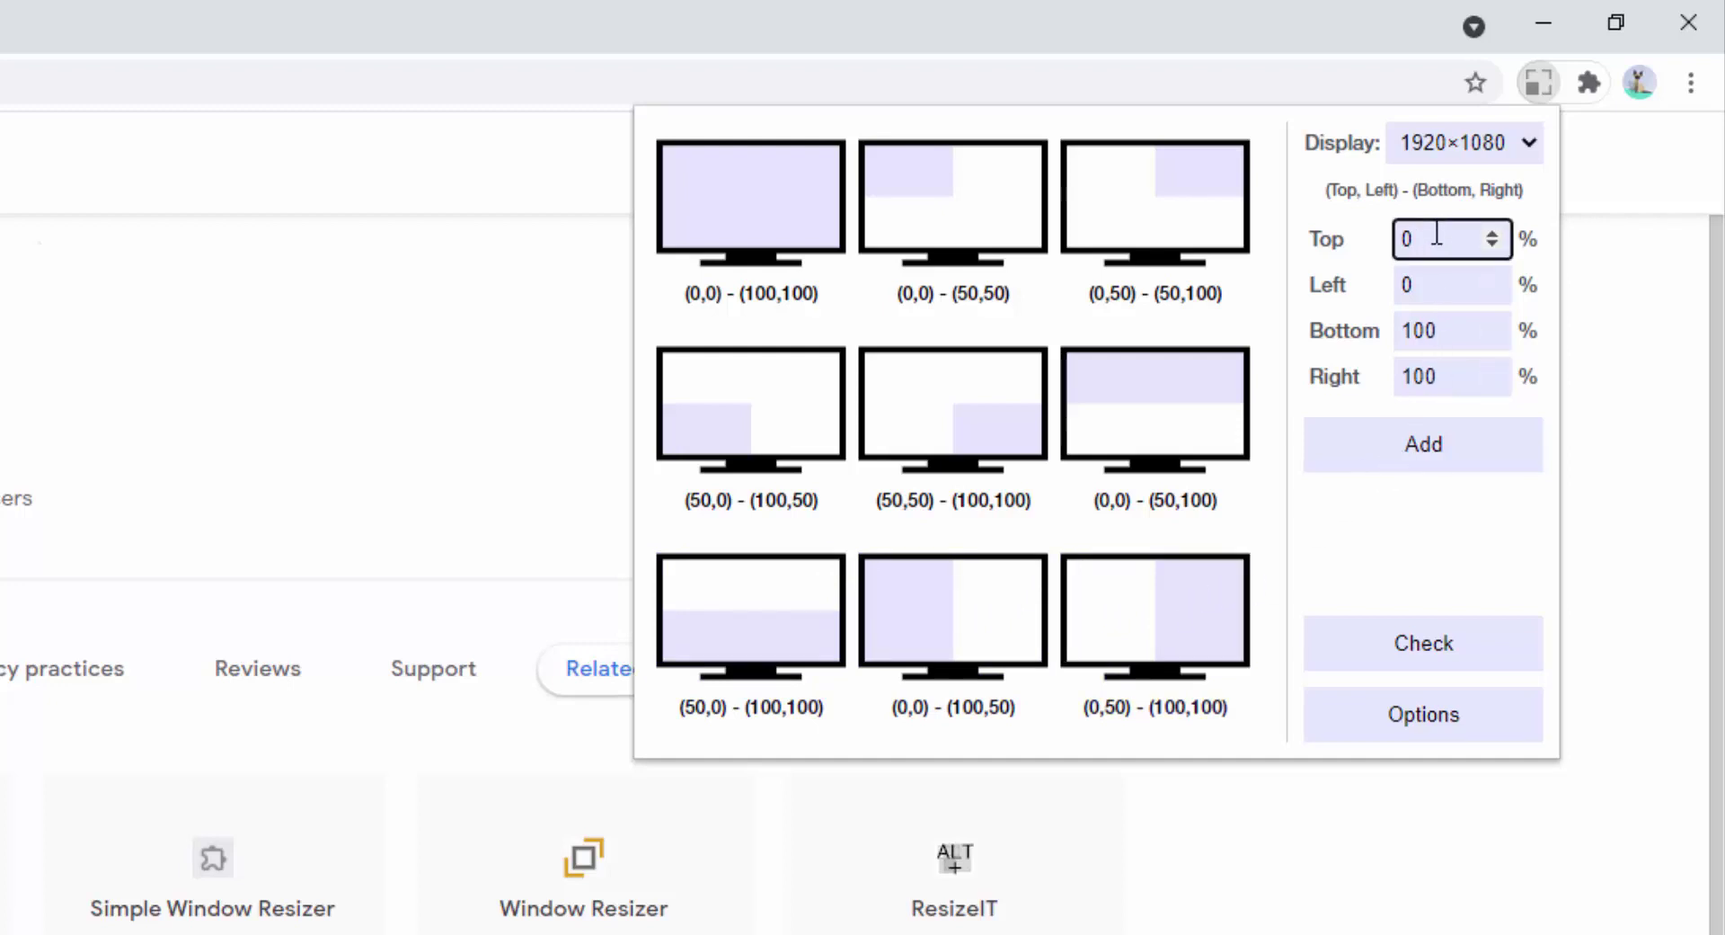
drag(1432, 236, 1381, 250)
text(20)
click(1399, 285)
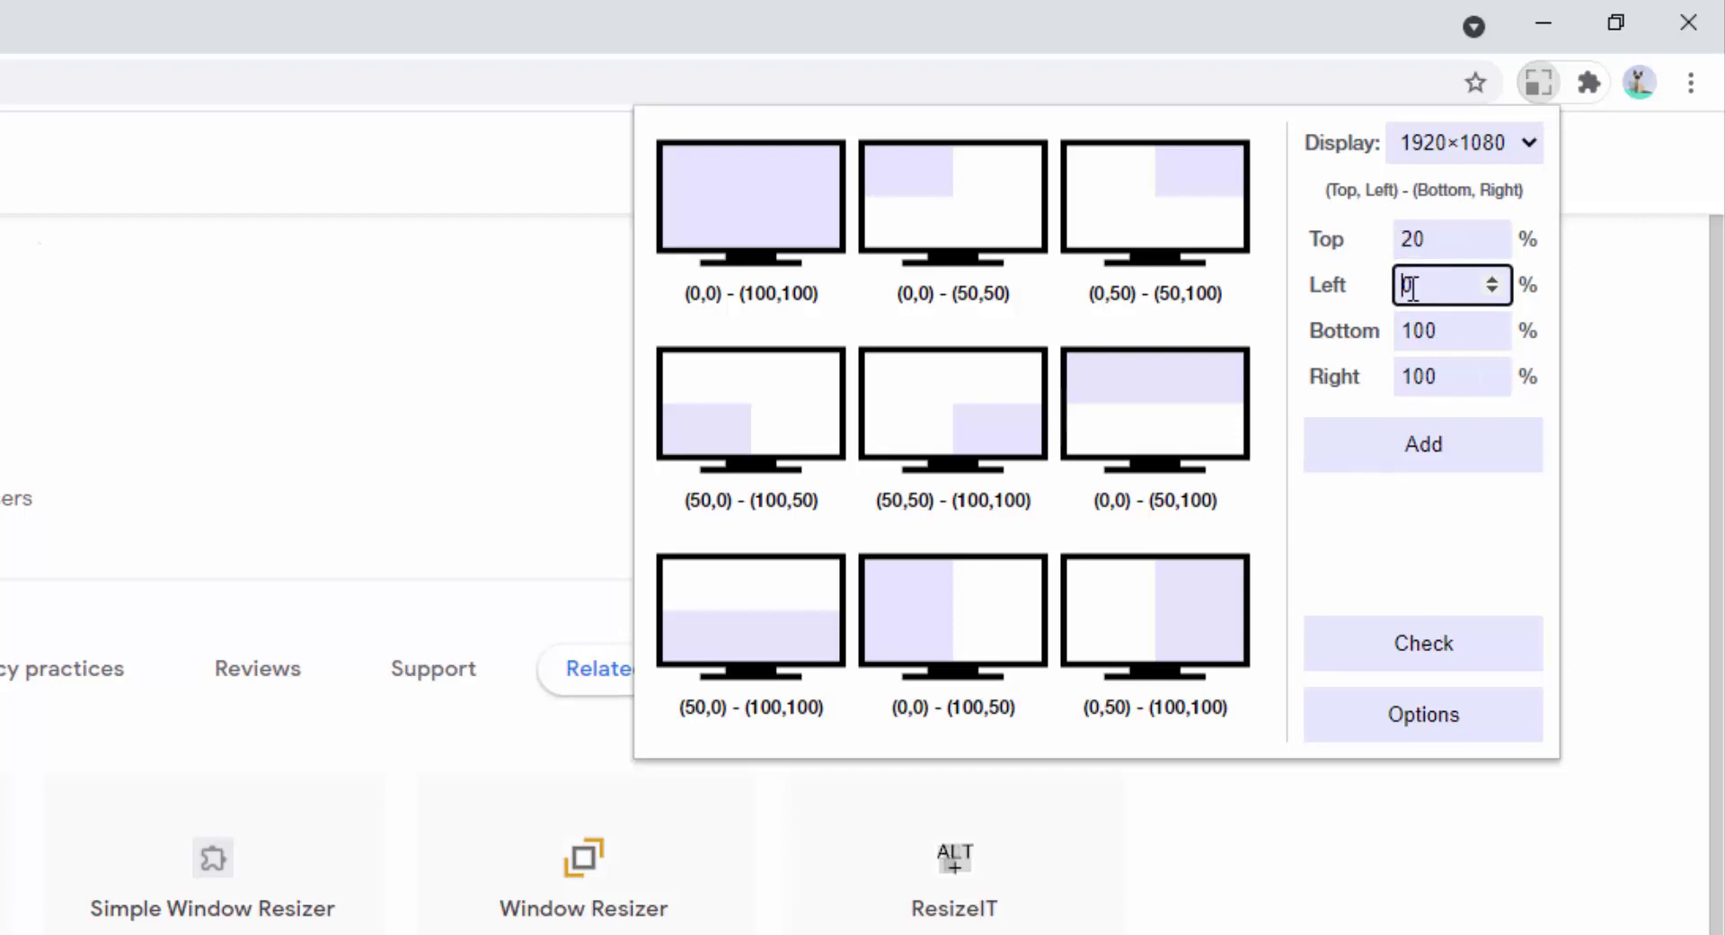
text(1)
click(1454, 450)
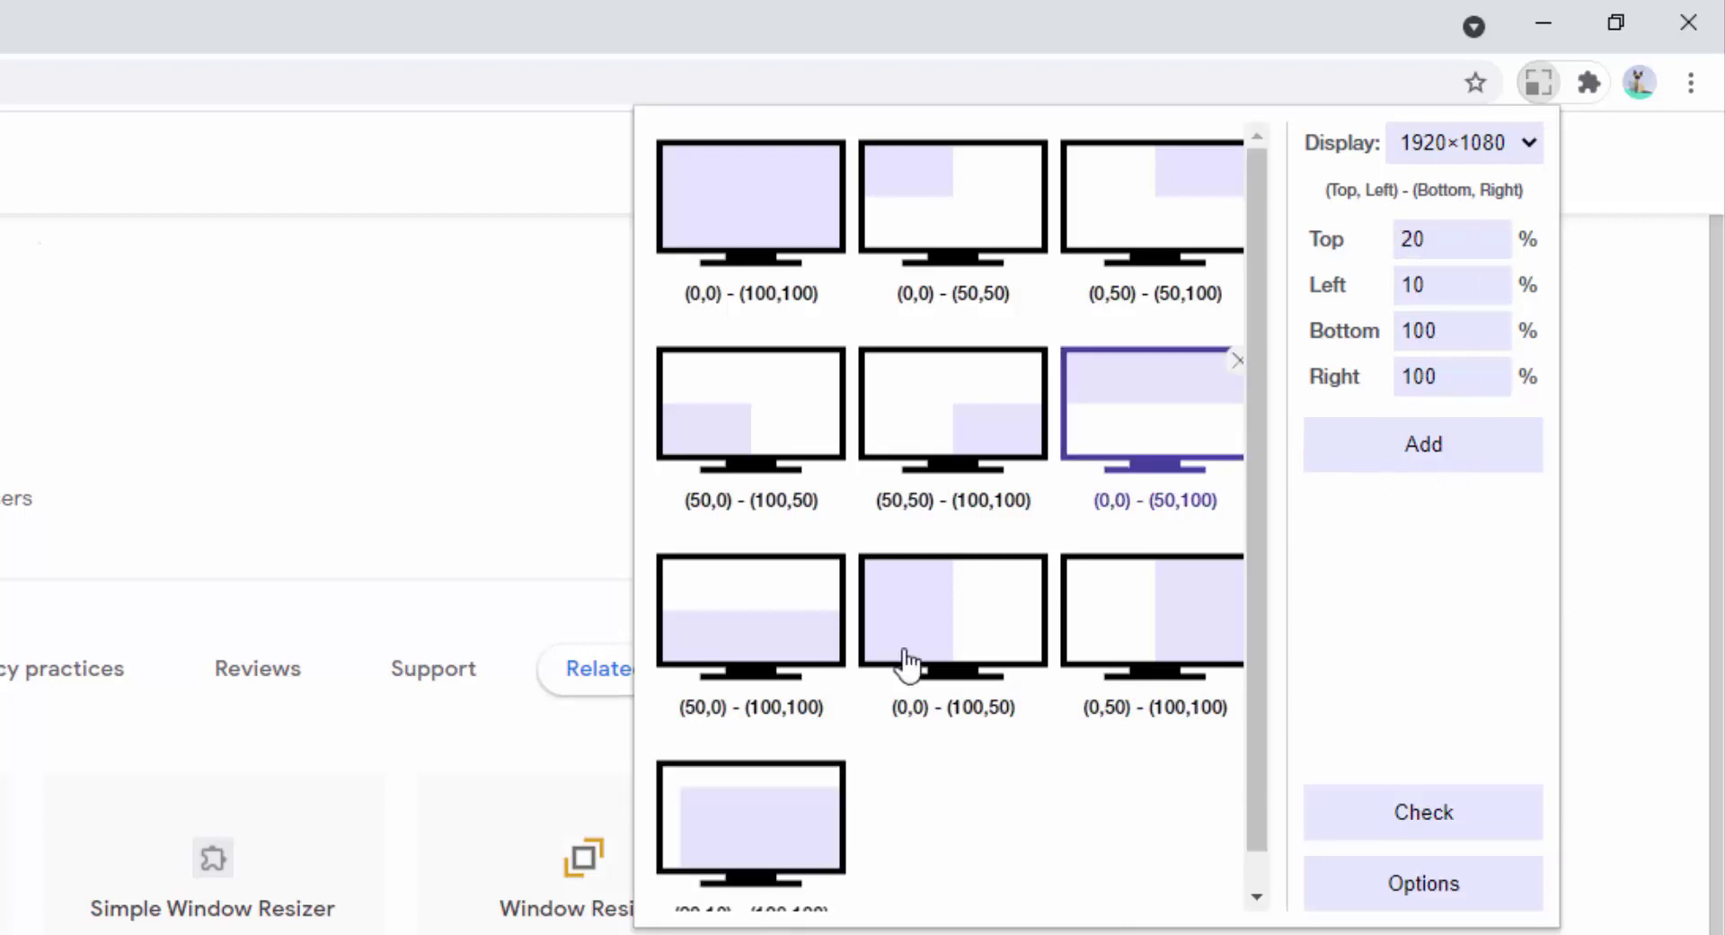
mouse_move(770, 797)
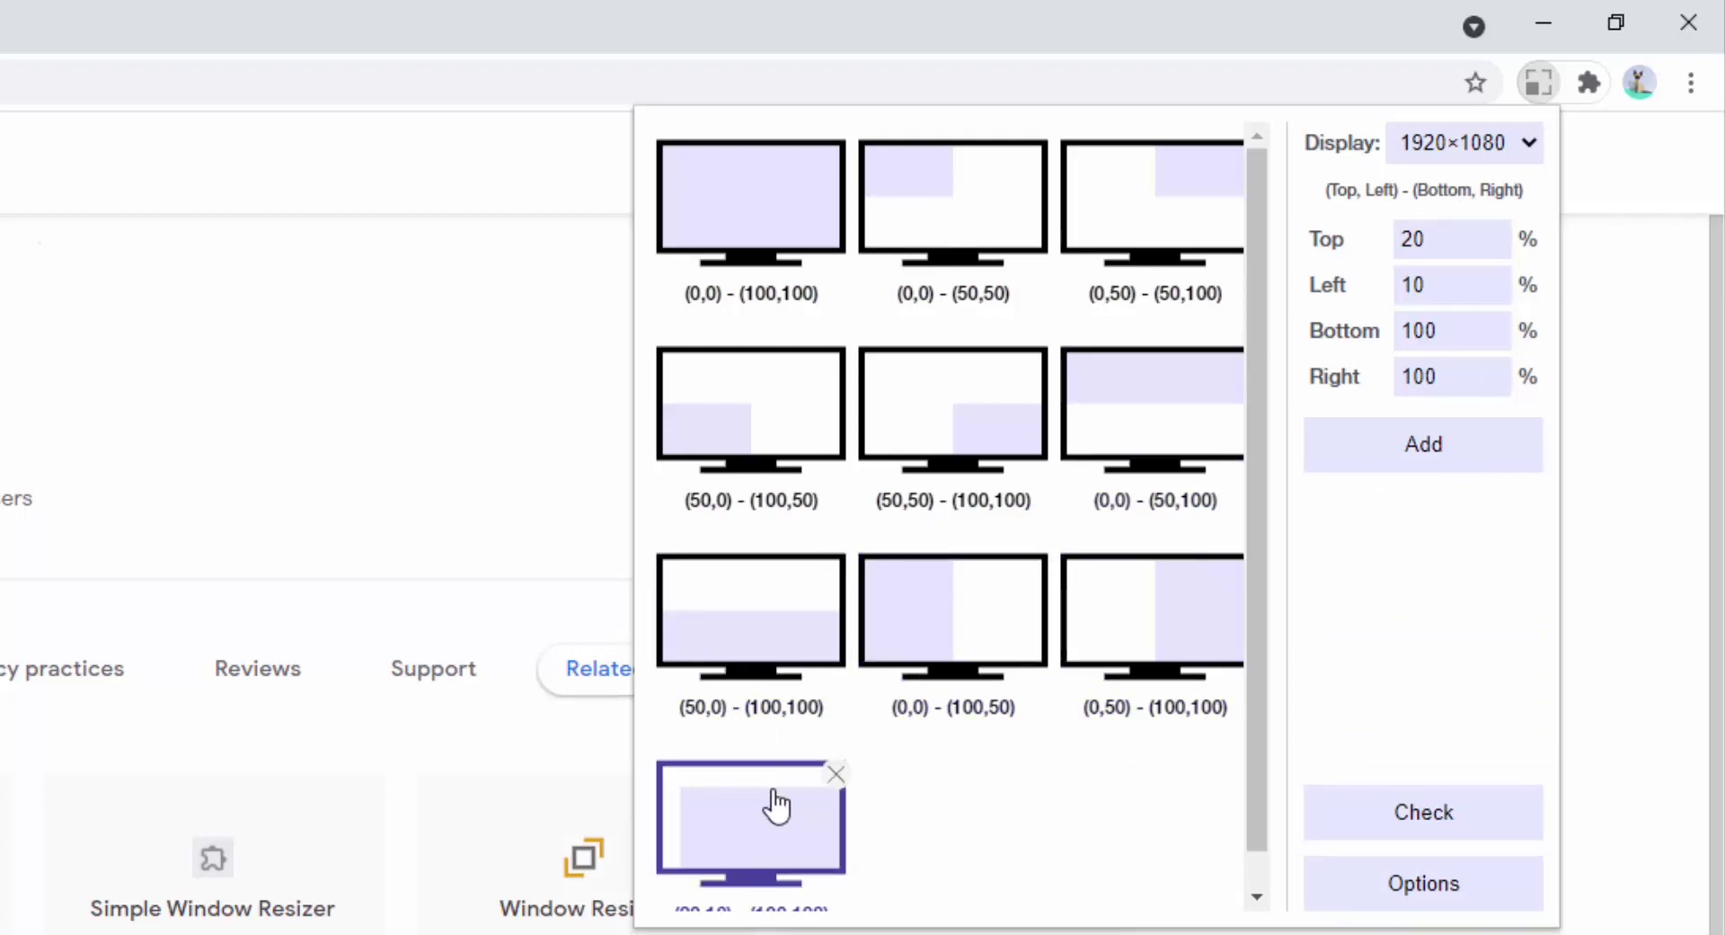
scroll(755, 795, down, 1)
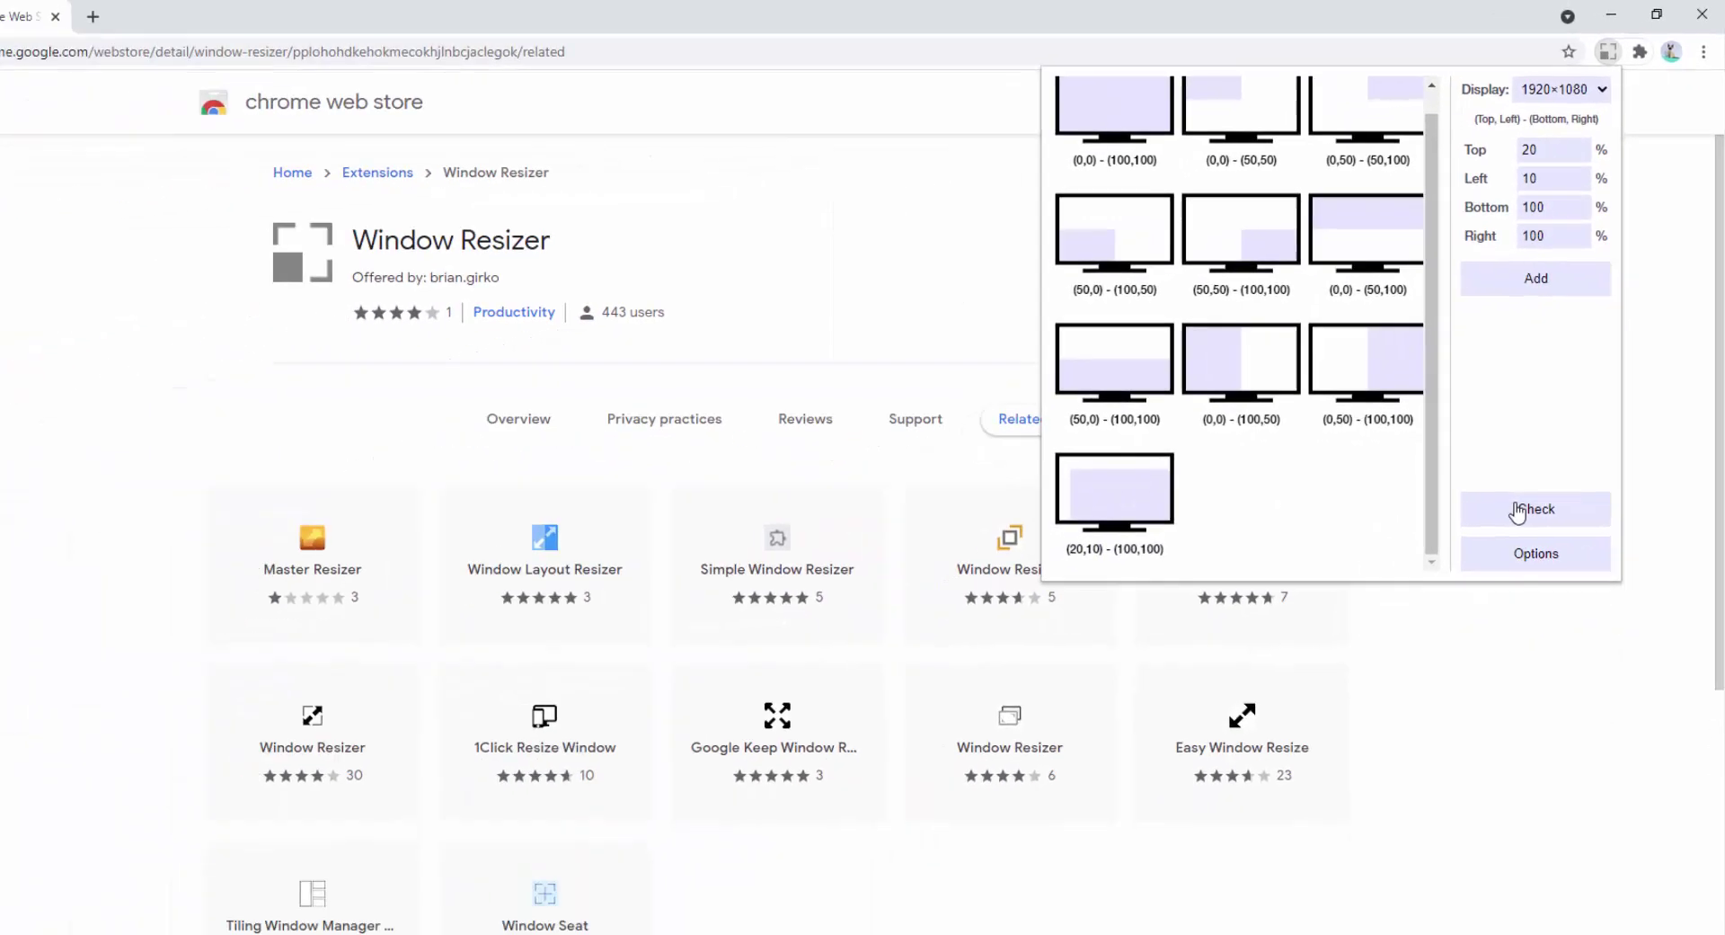
Open the What is my Screen Size page and scroll through its 1920 × 1080 details
click(1518, 510)
scroll(589, 108, down, 5)
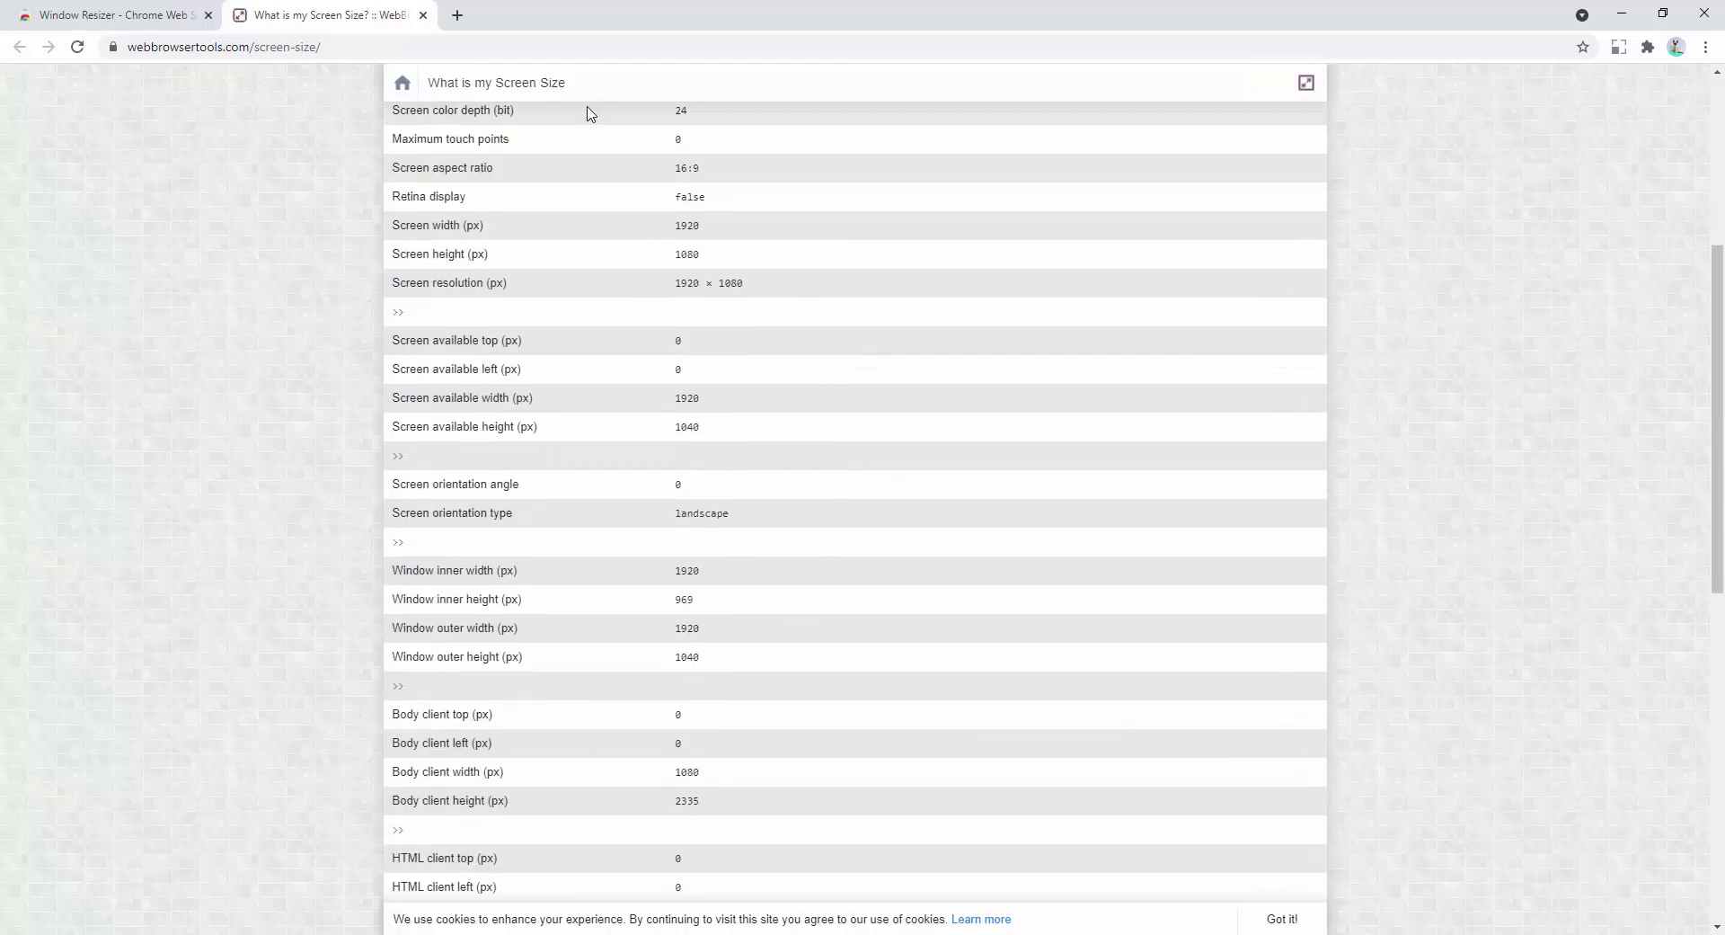
scroll(610, 146, down, 1)
scroll(636, 143, up, 6)
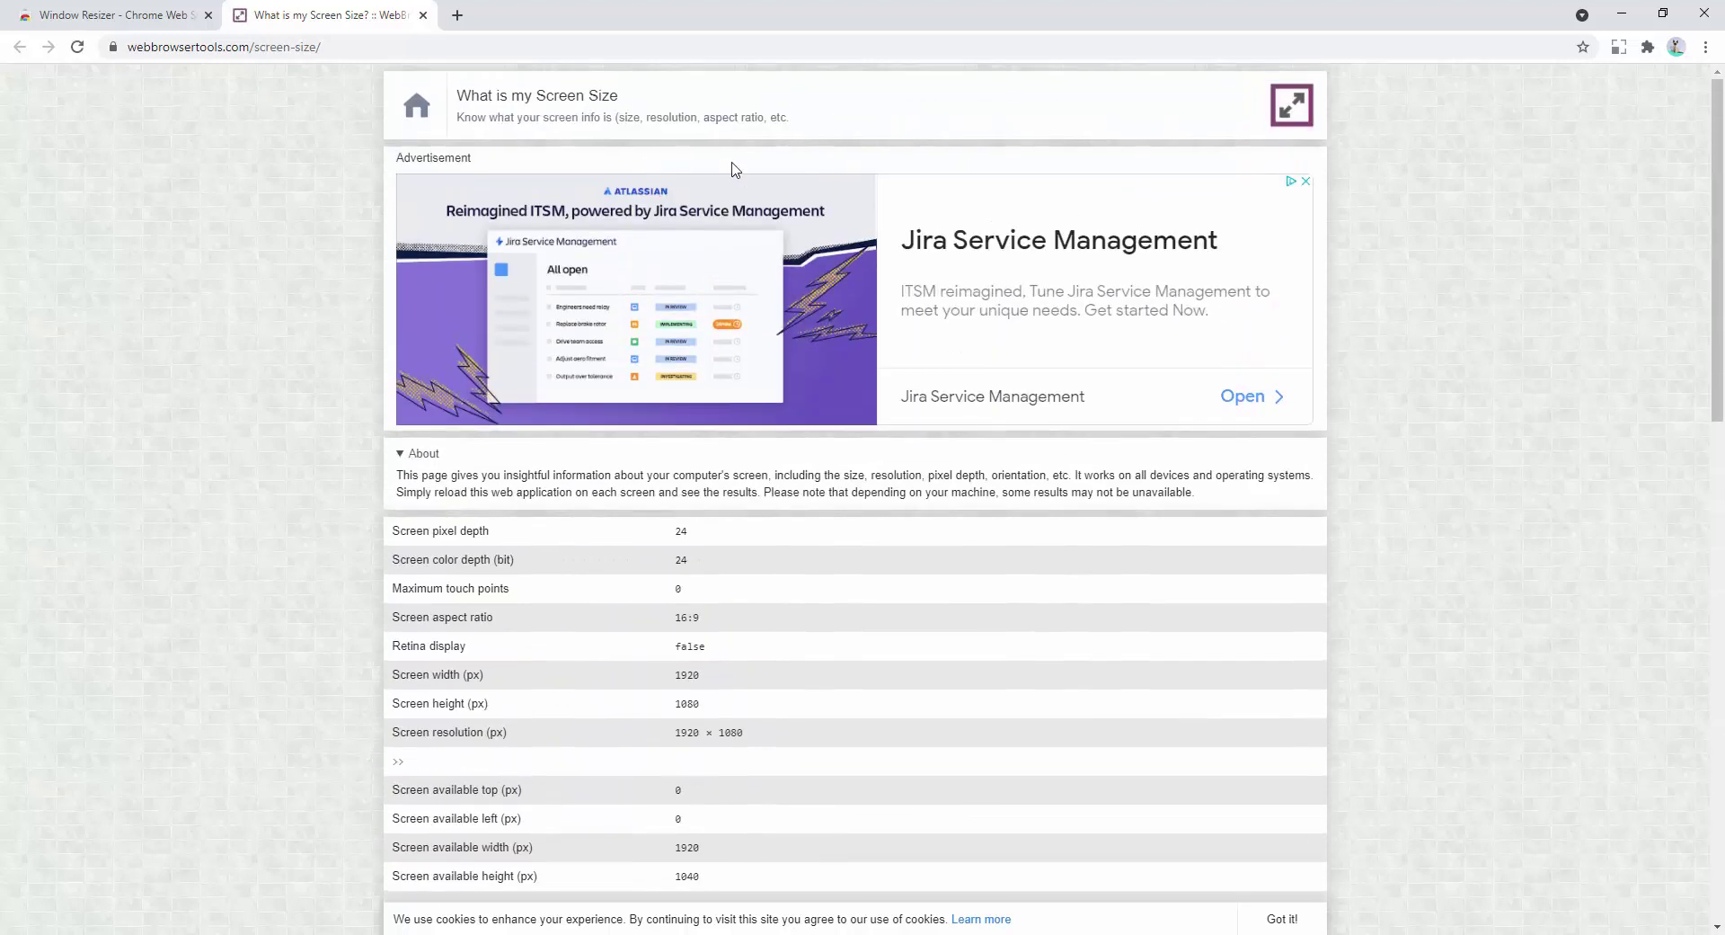
scroll(1351, 135, down, 4)
scroll(1349, 136, down, 3)
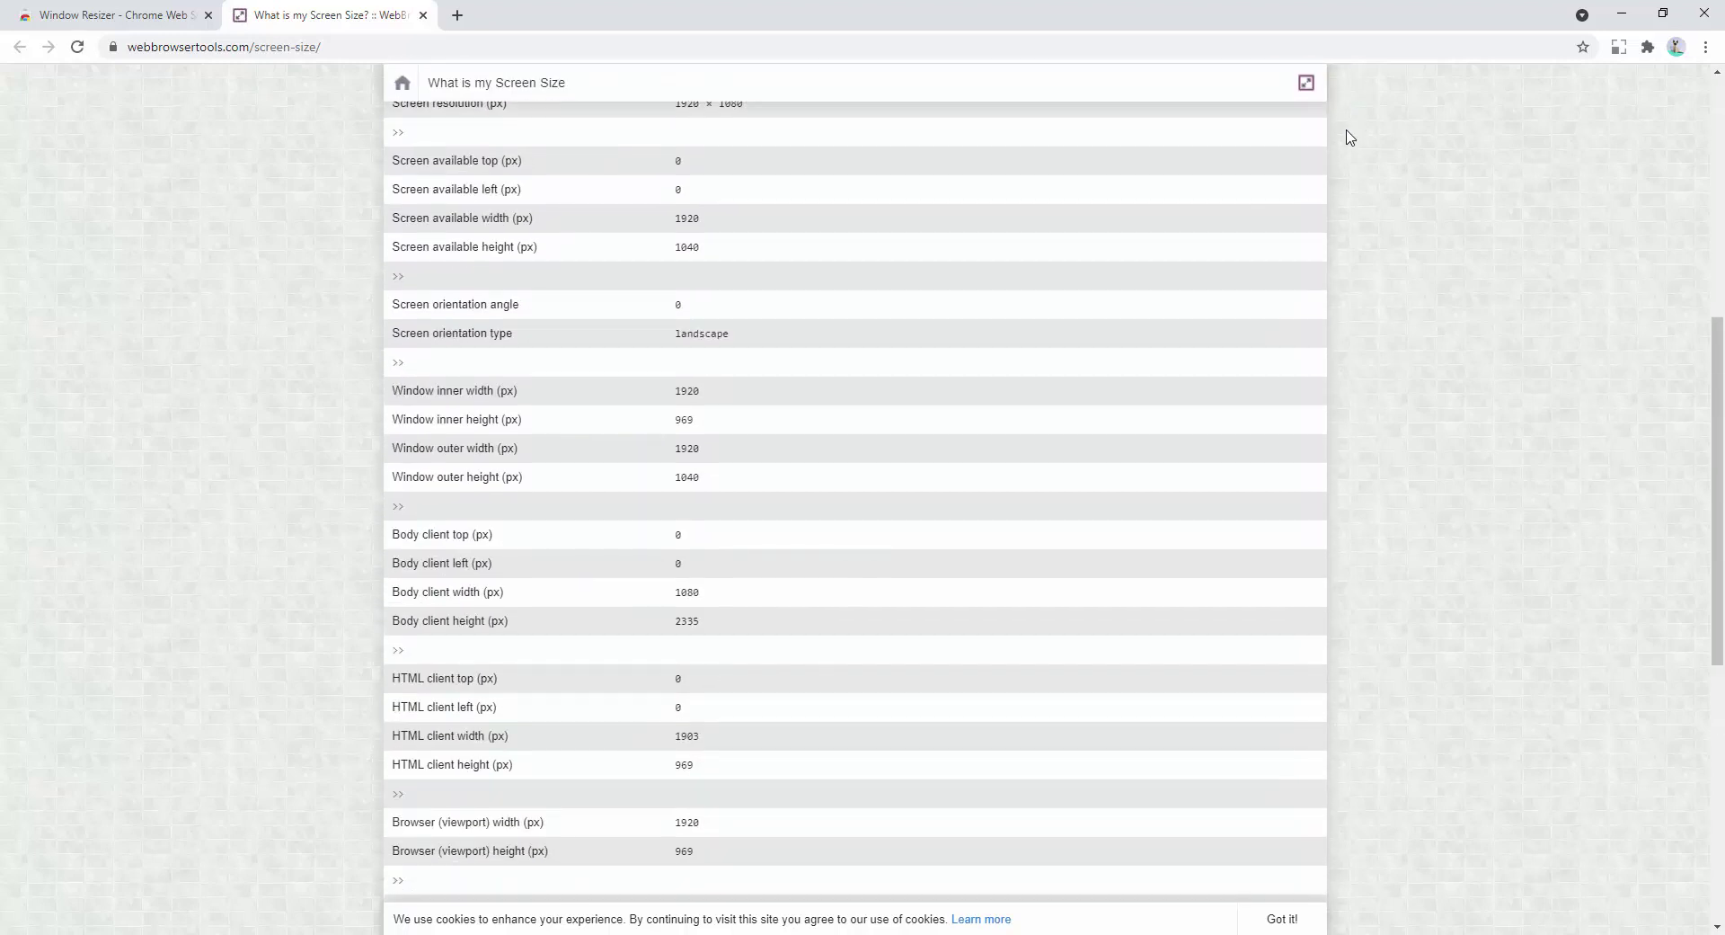
scroll(1348, 136, up, 7)
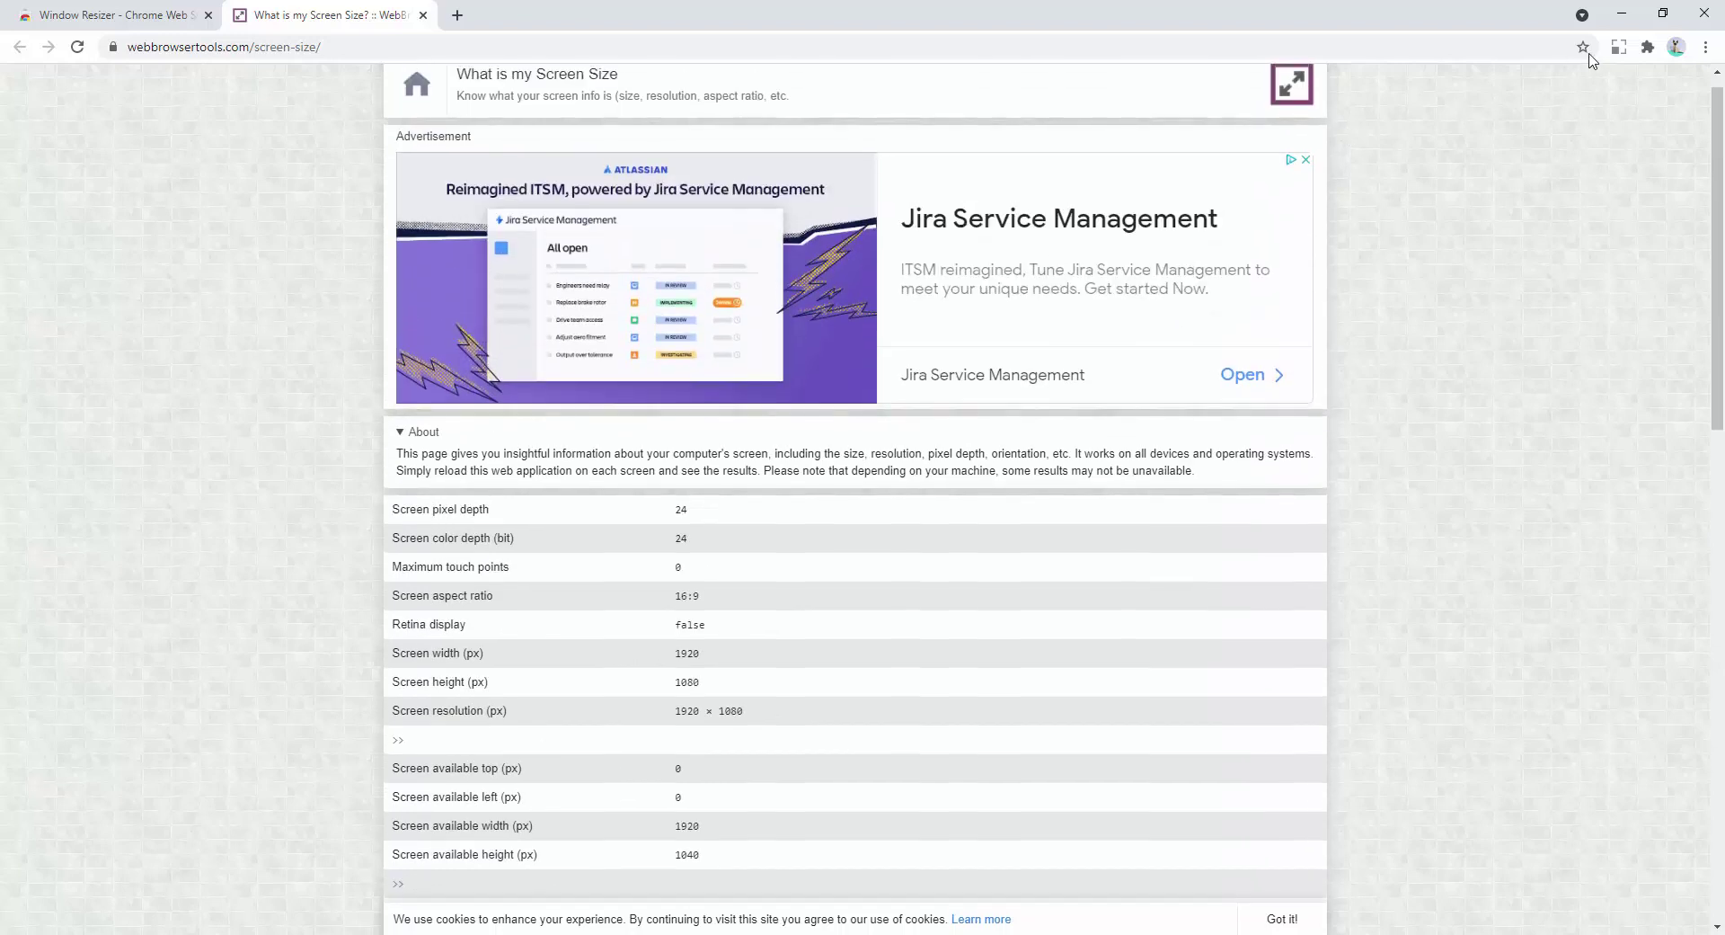
Open Window Resizer's Options and inspect the Top field for startup resizing
click(1618, 49)
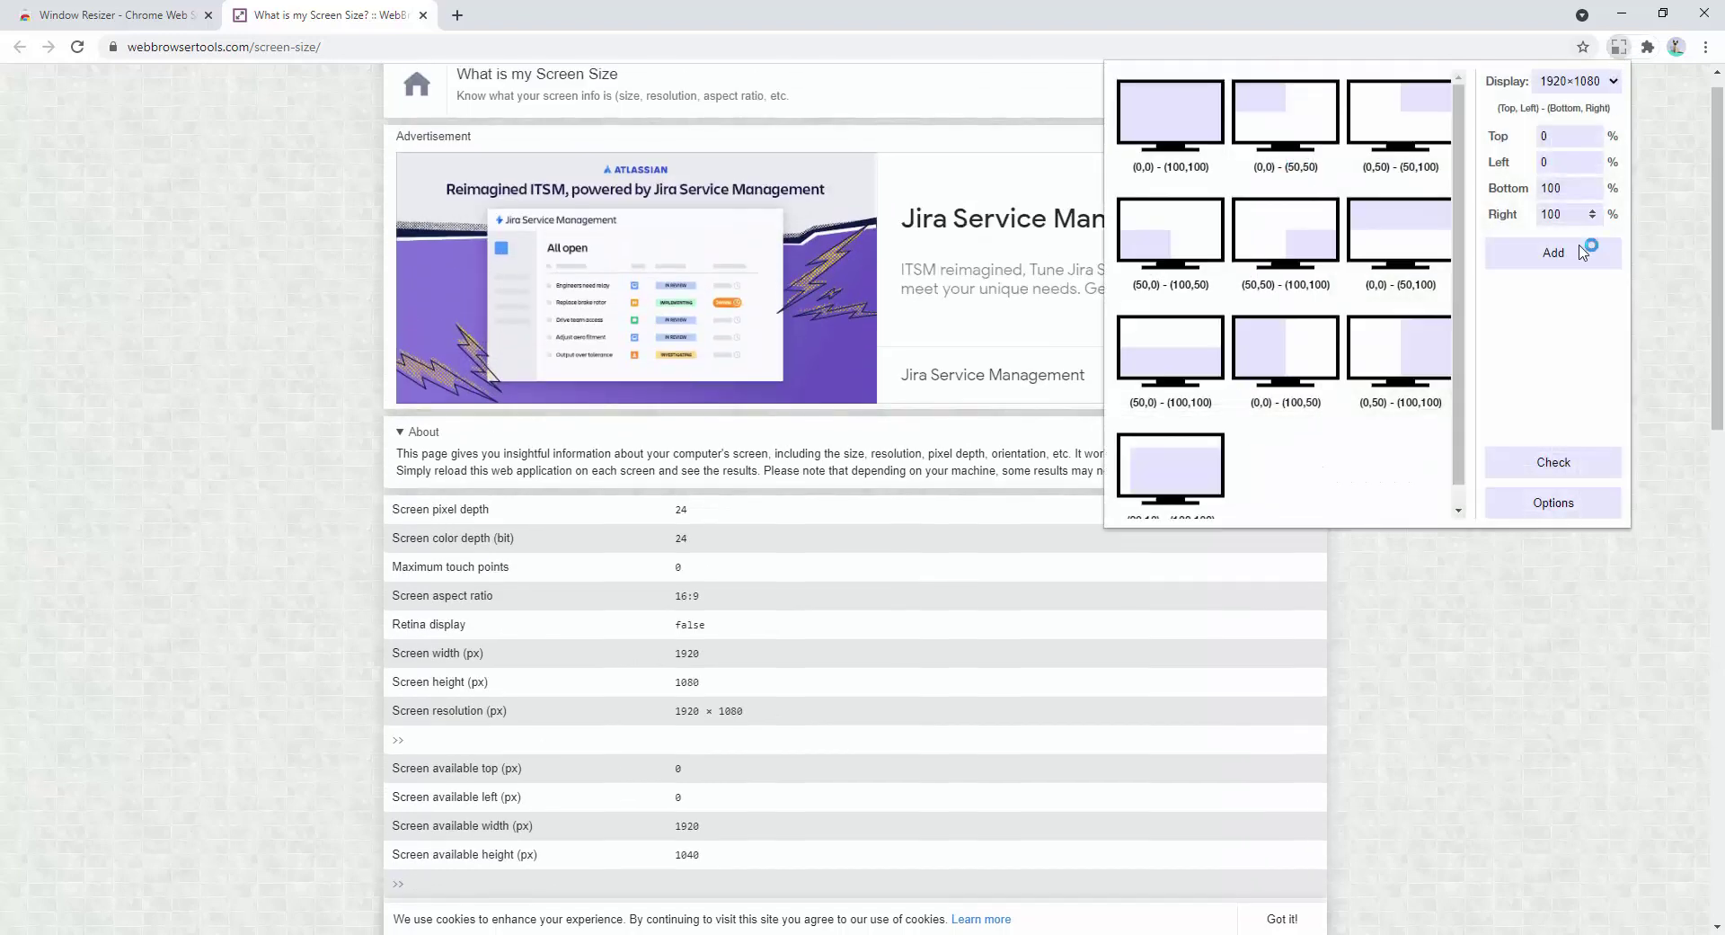
click(1576, 503)
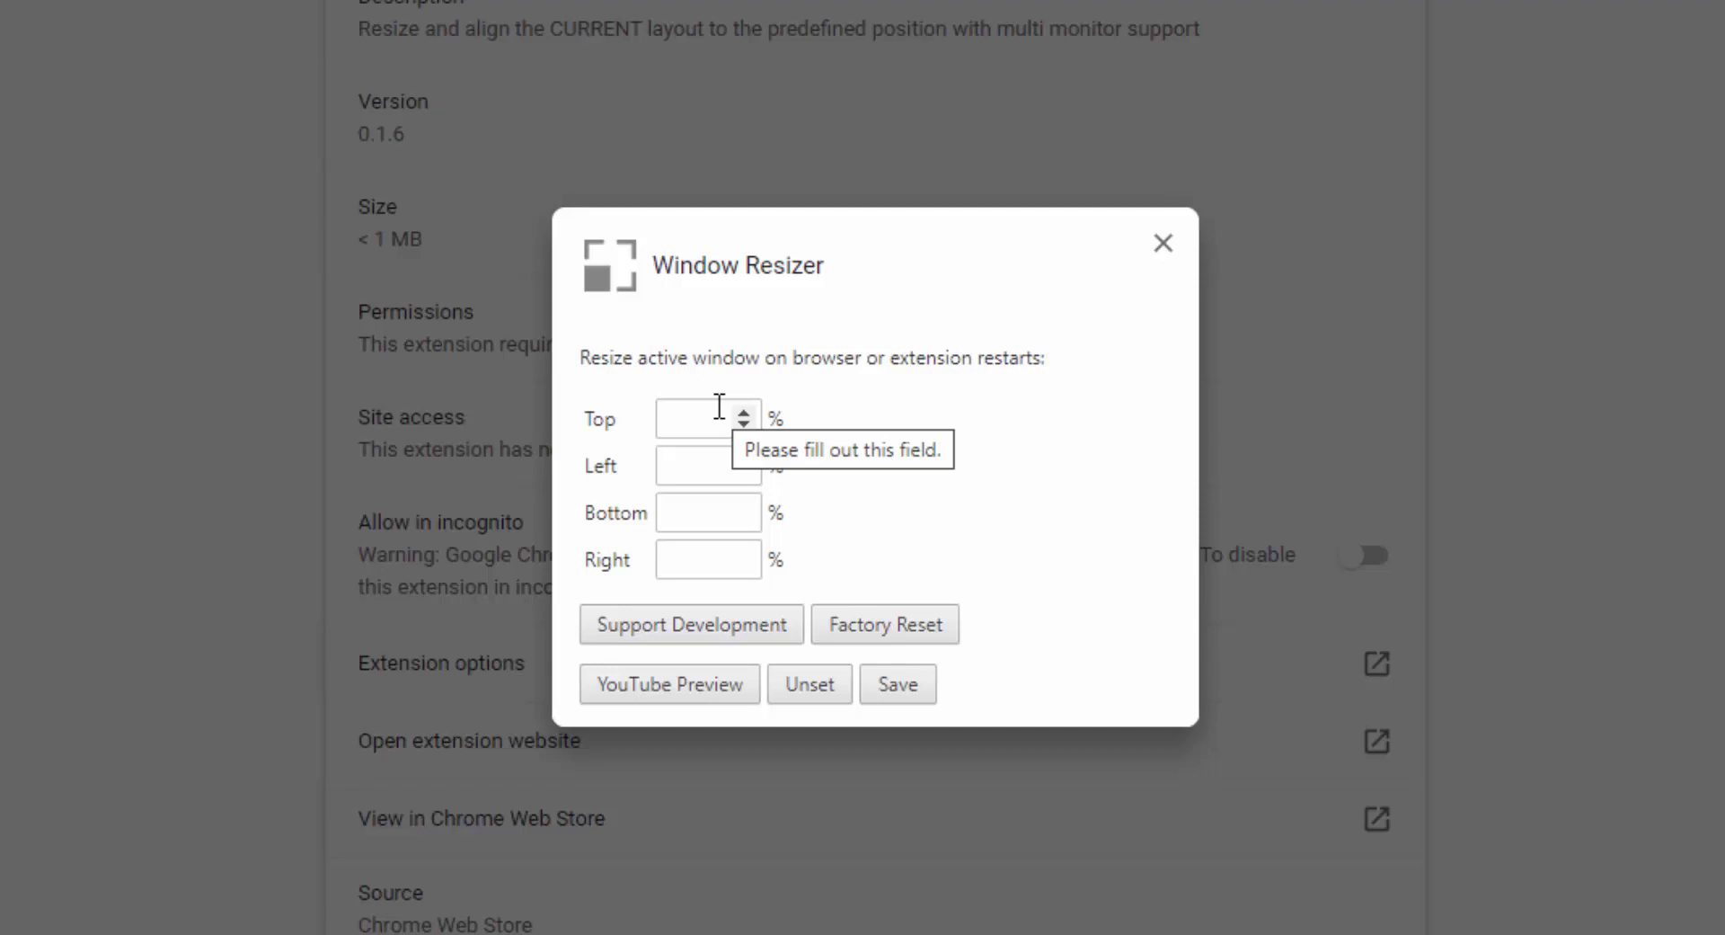
click(722, 409)
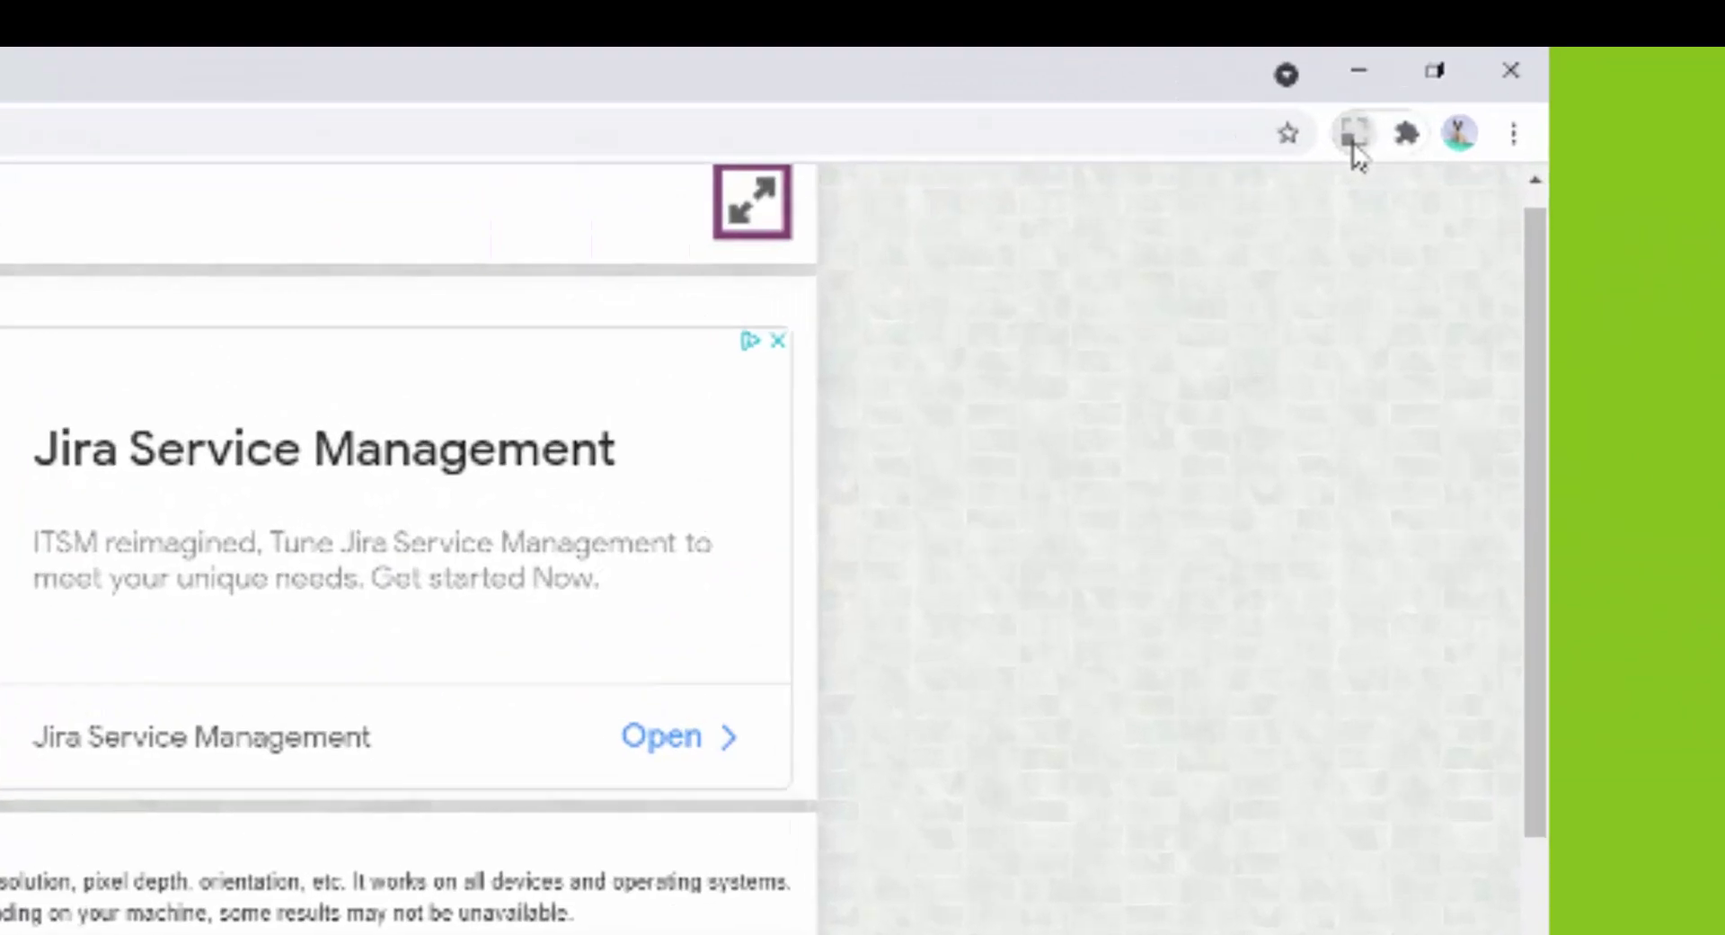
Delete the (50,0)-(100,50) preset and check the Display list, keeping the same 1920×1080 display
click(1014, 212)
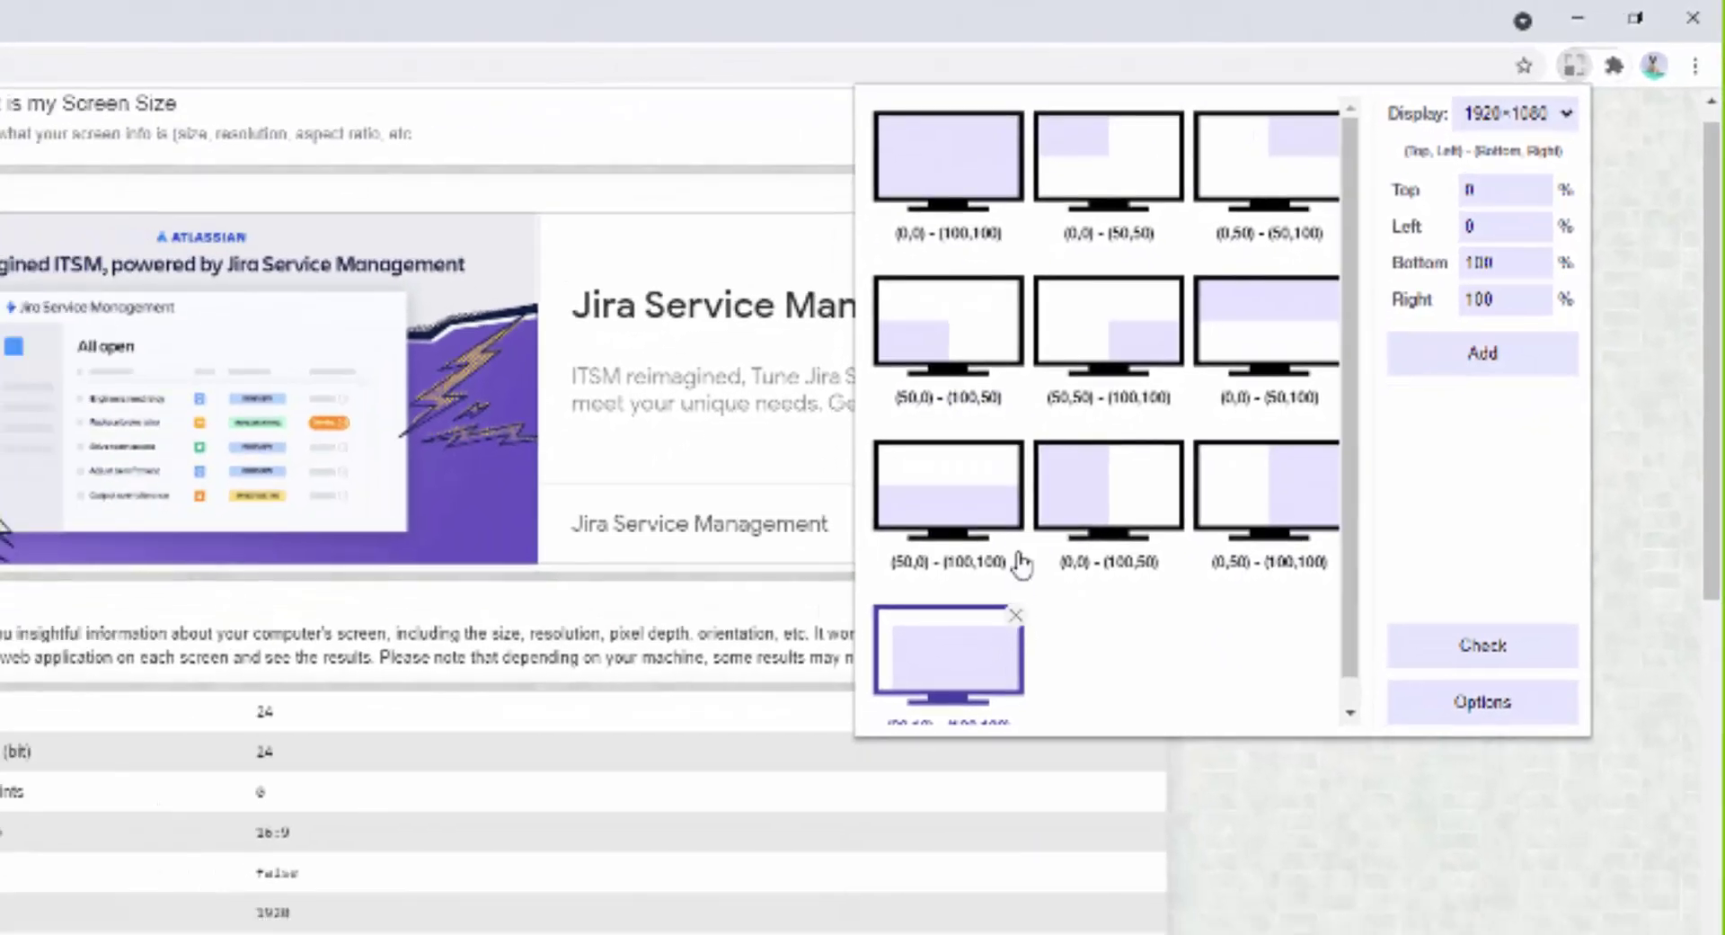
click(1013, 286)
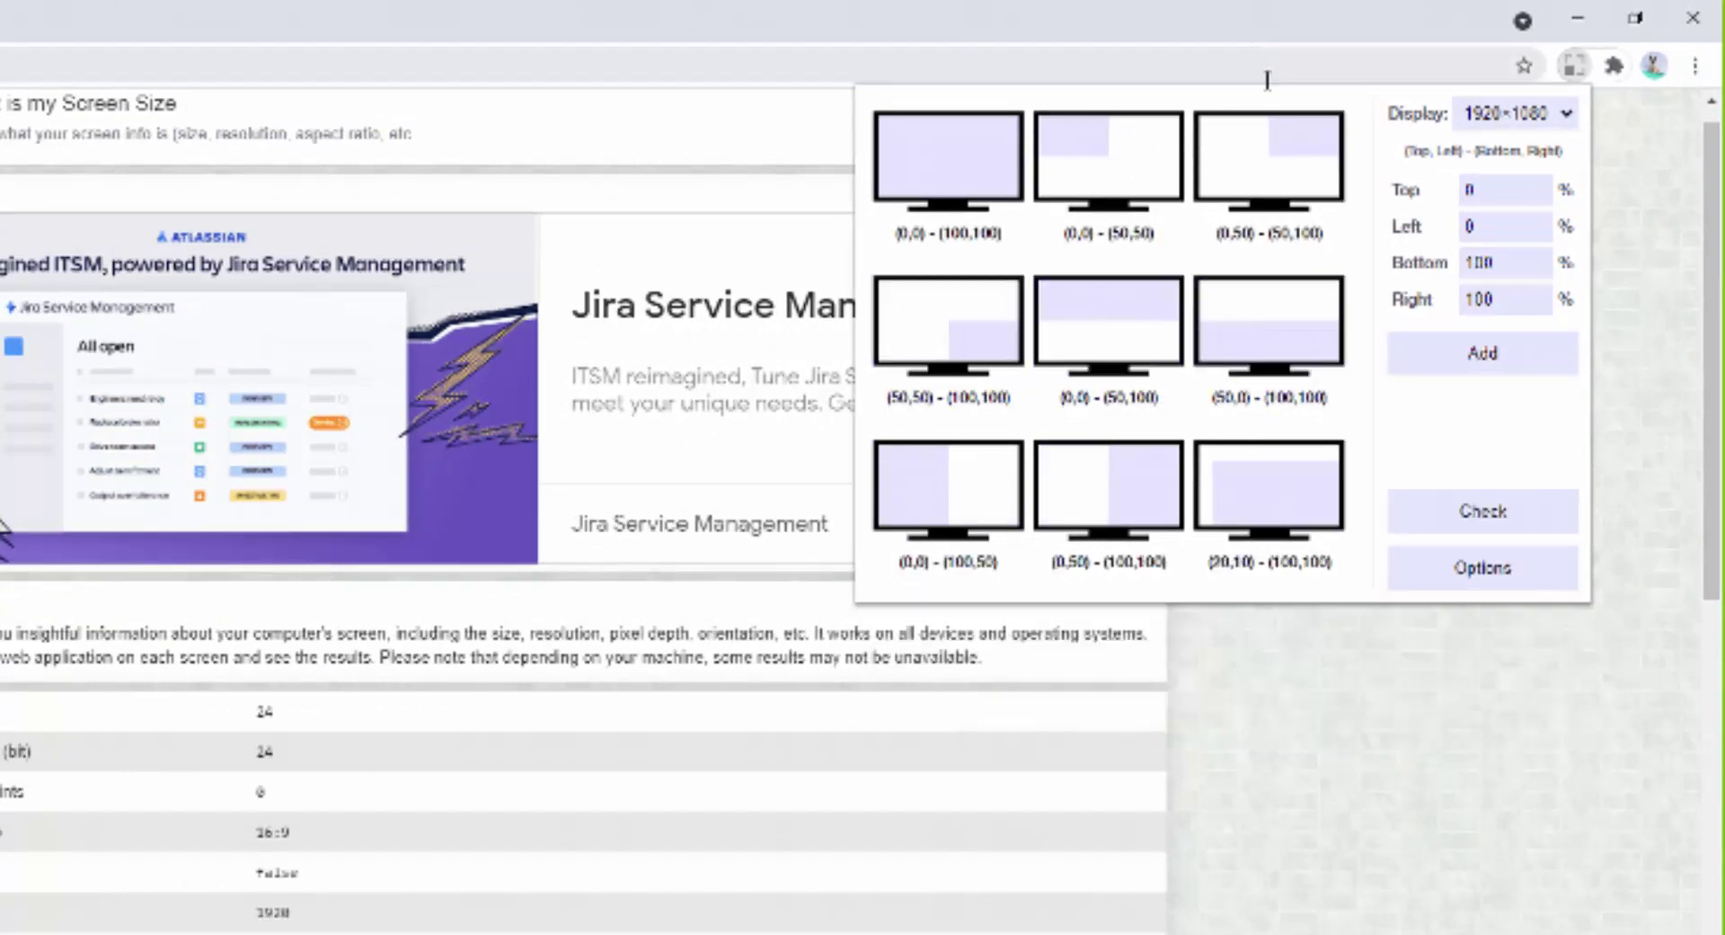
click(1510, 126)
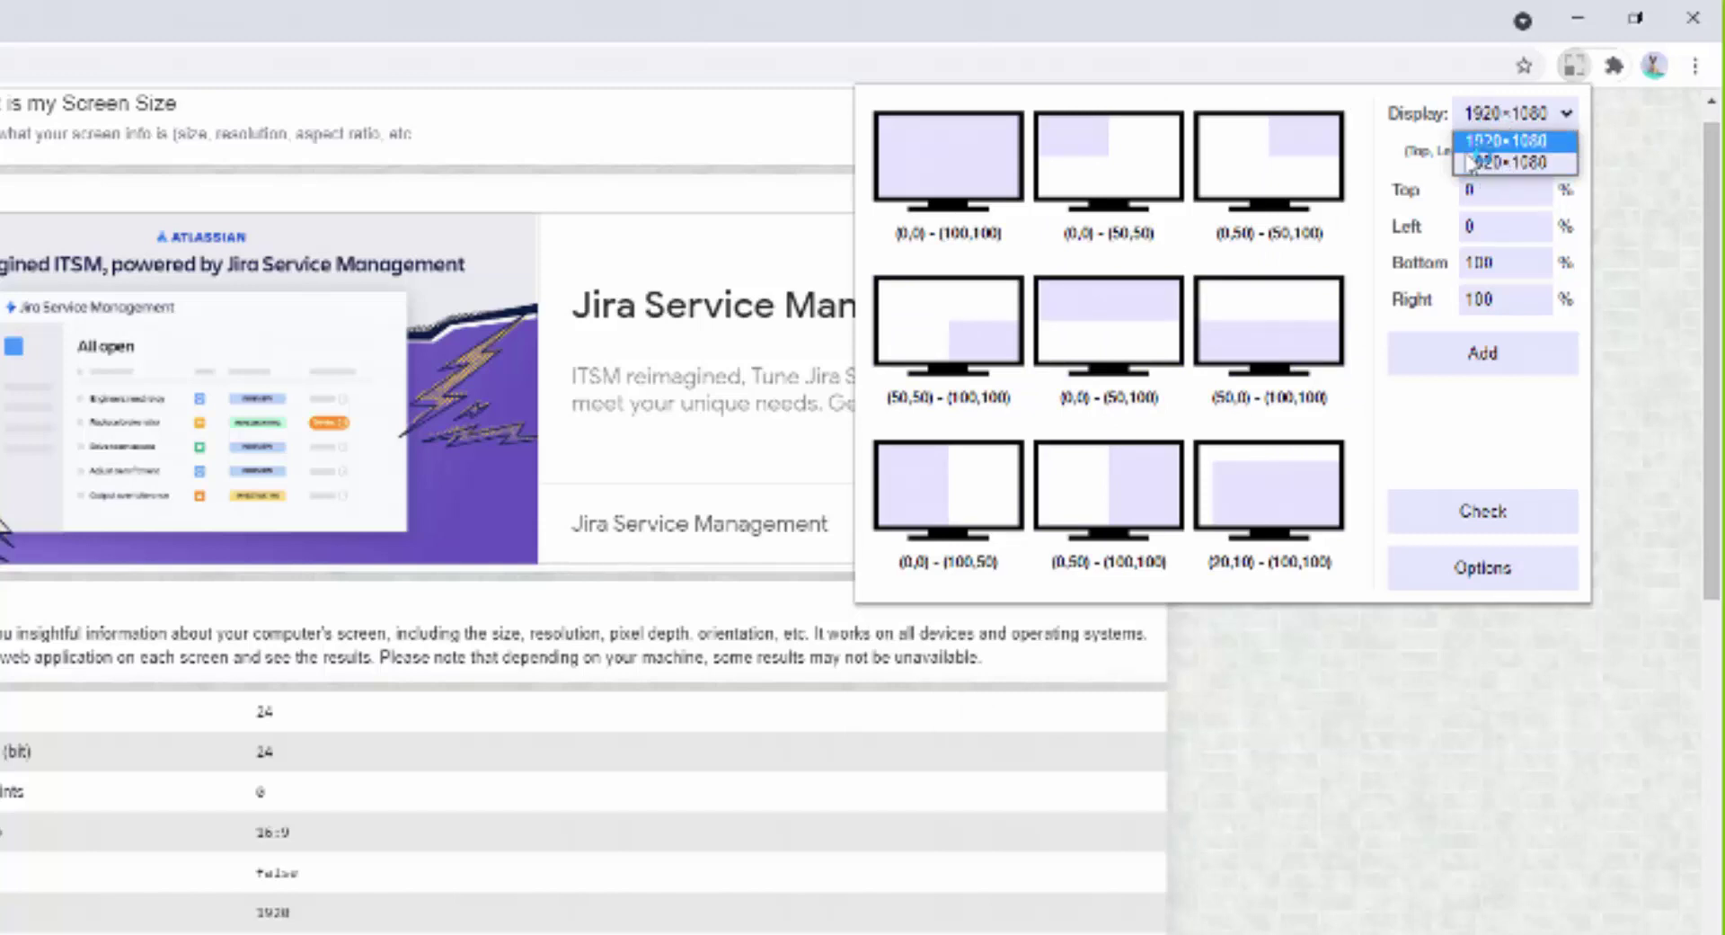
click(1509, 164)
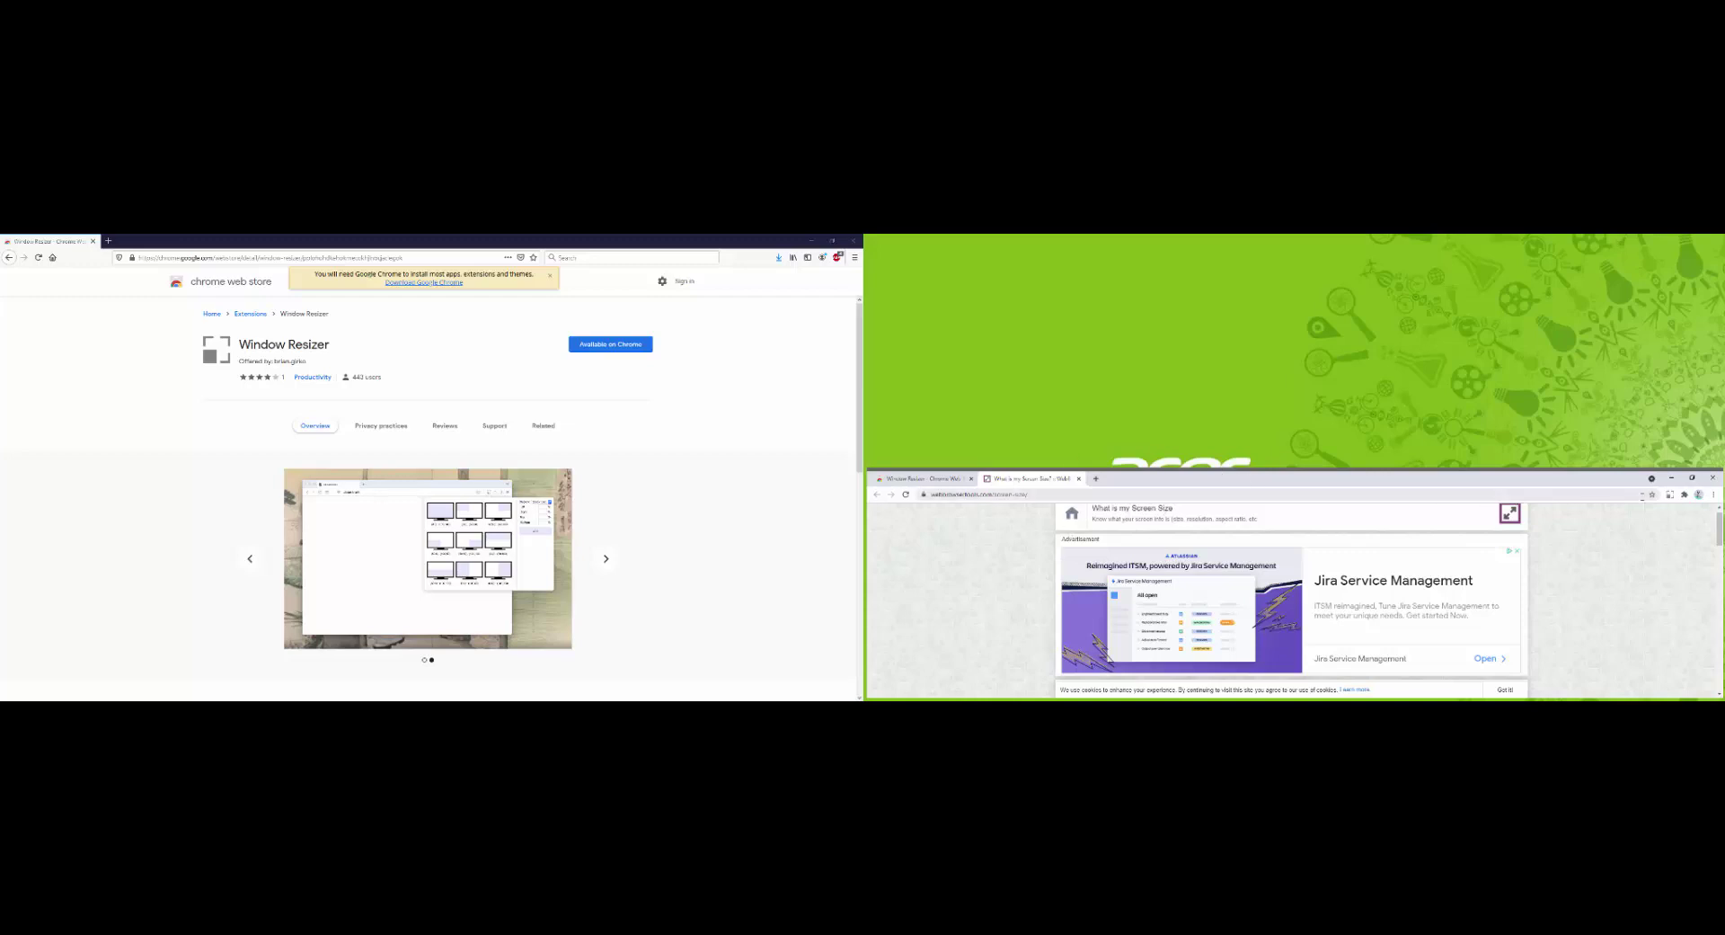
Target the second 1920×1080 display and snap the window to its left half
click(1669, 494)
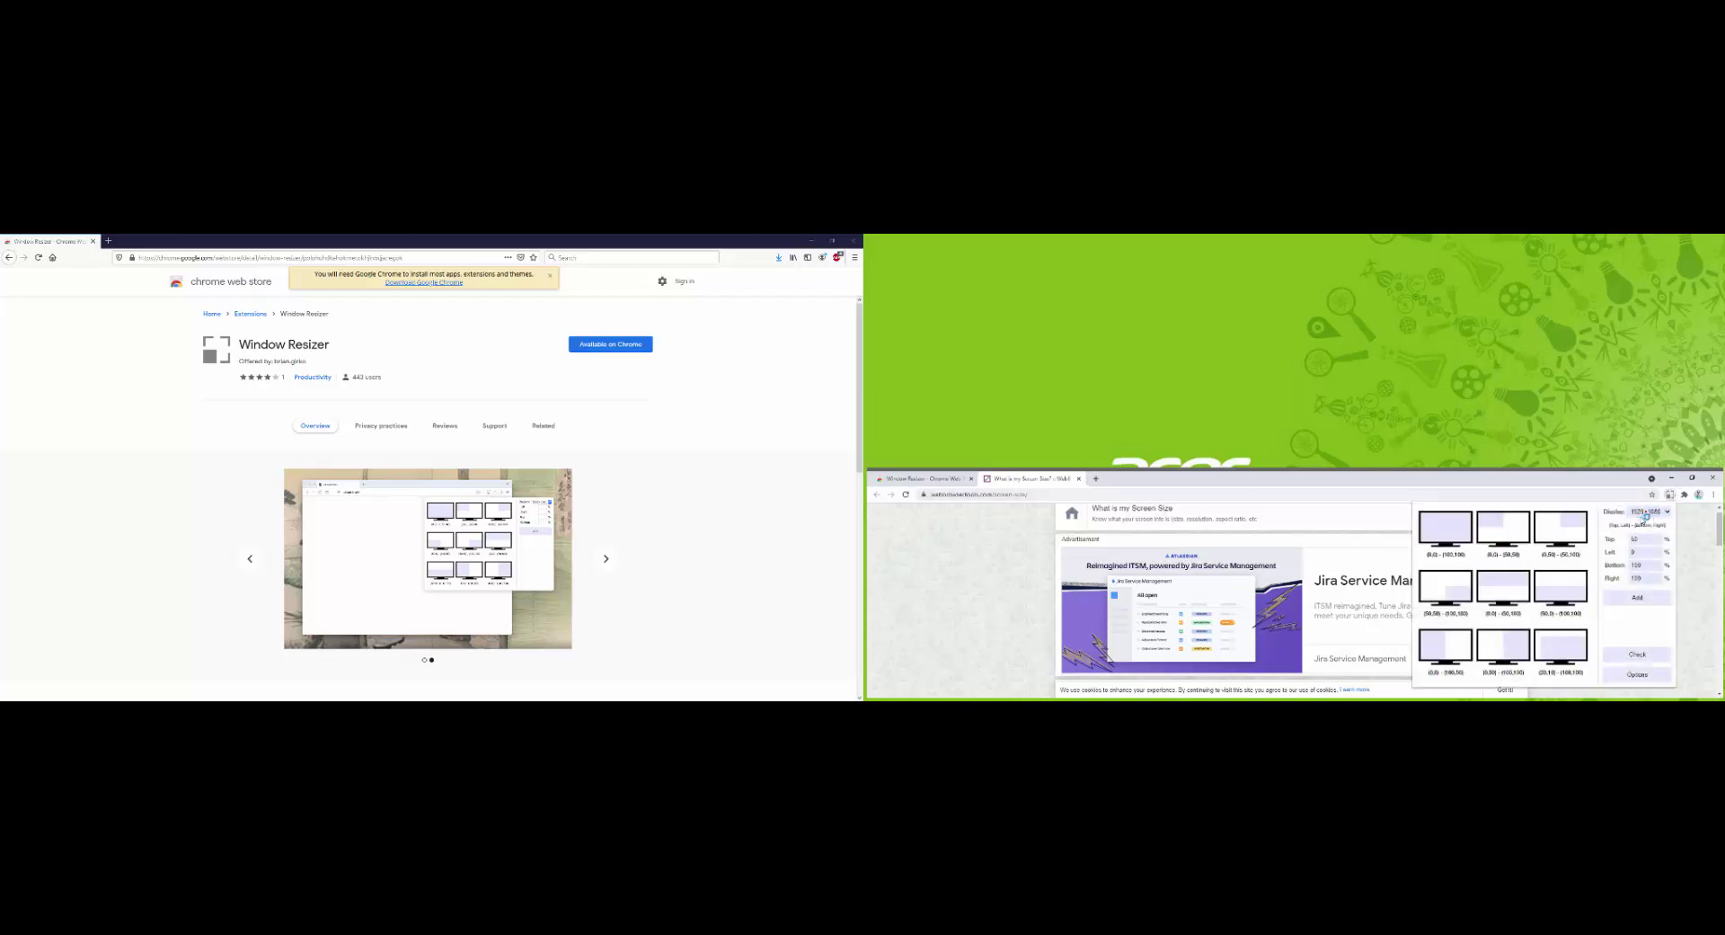
click(1647, 514)
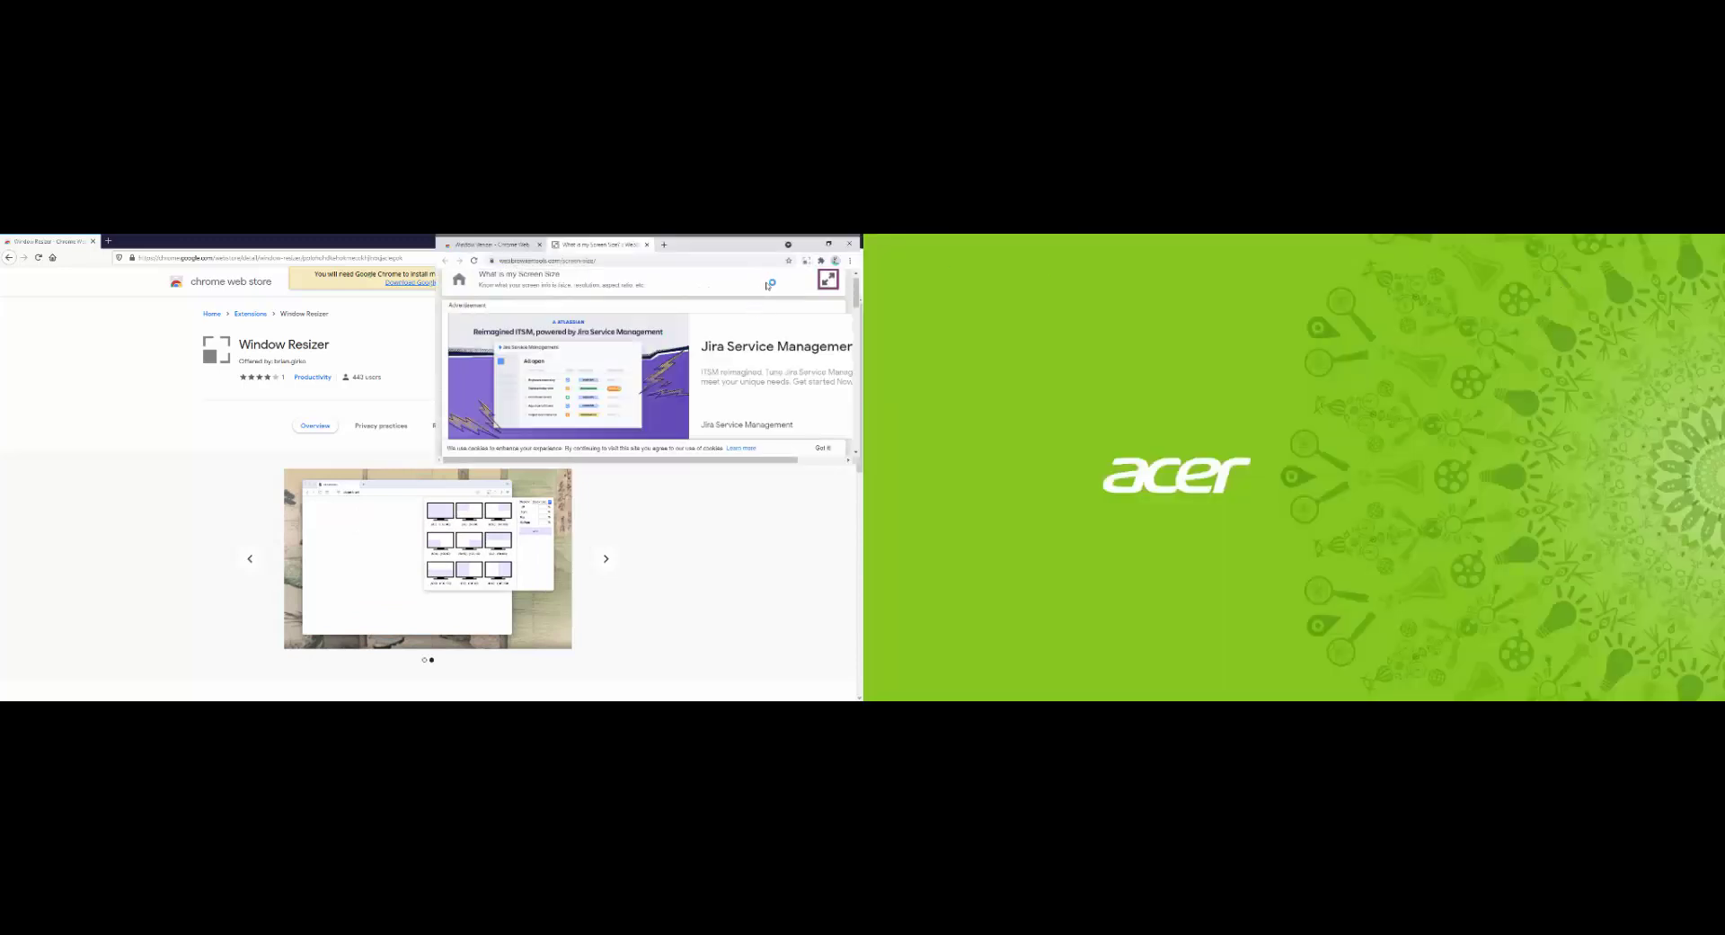
click(806, 262)
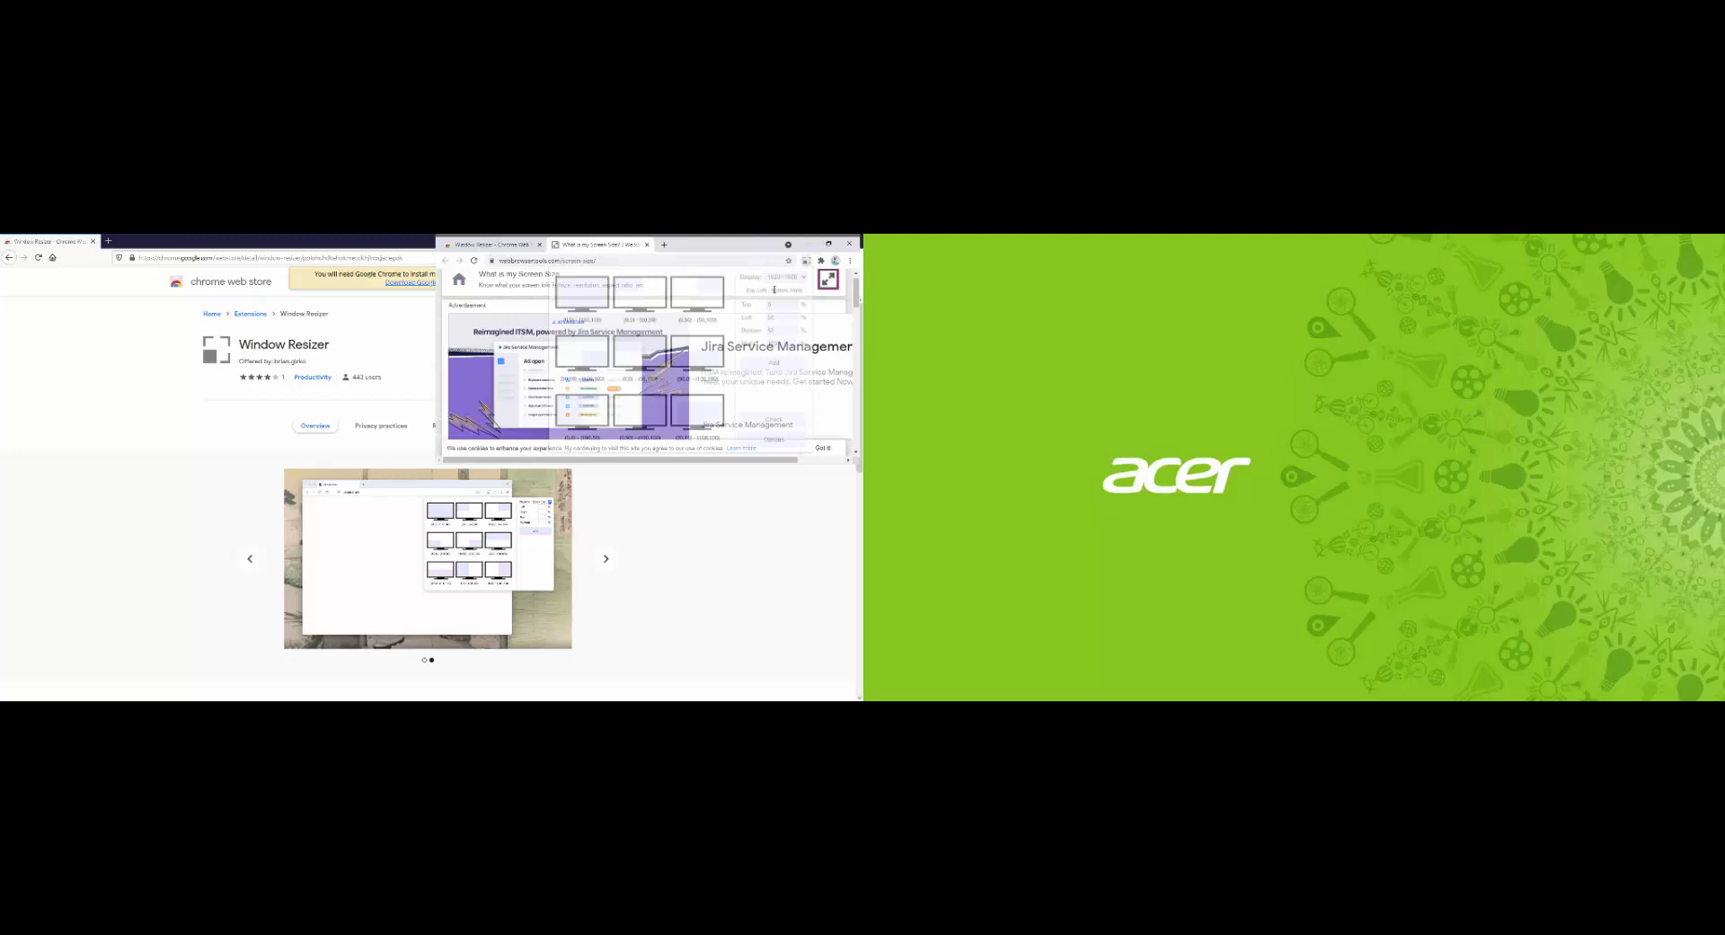
click(784, 278)
click(779, 294)
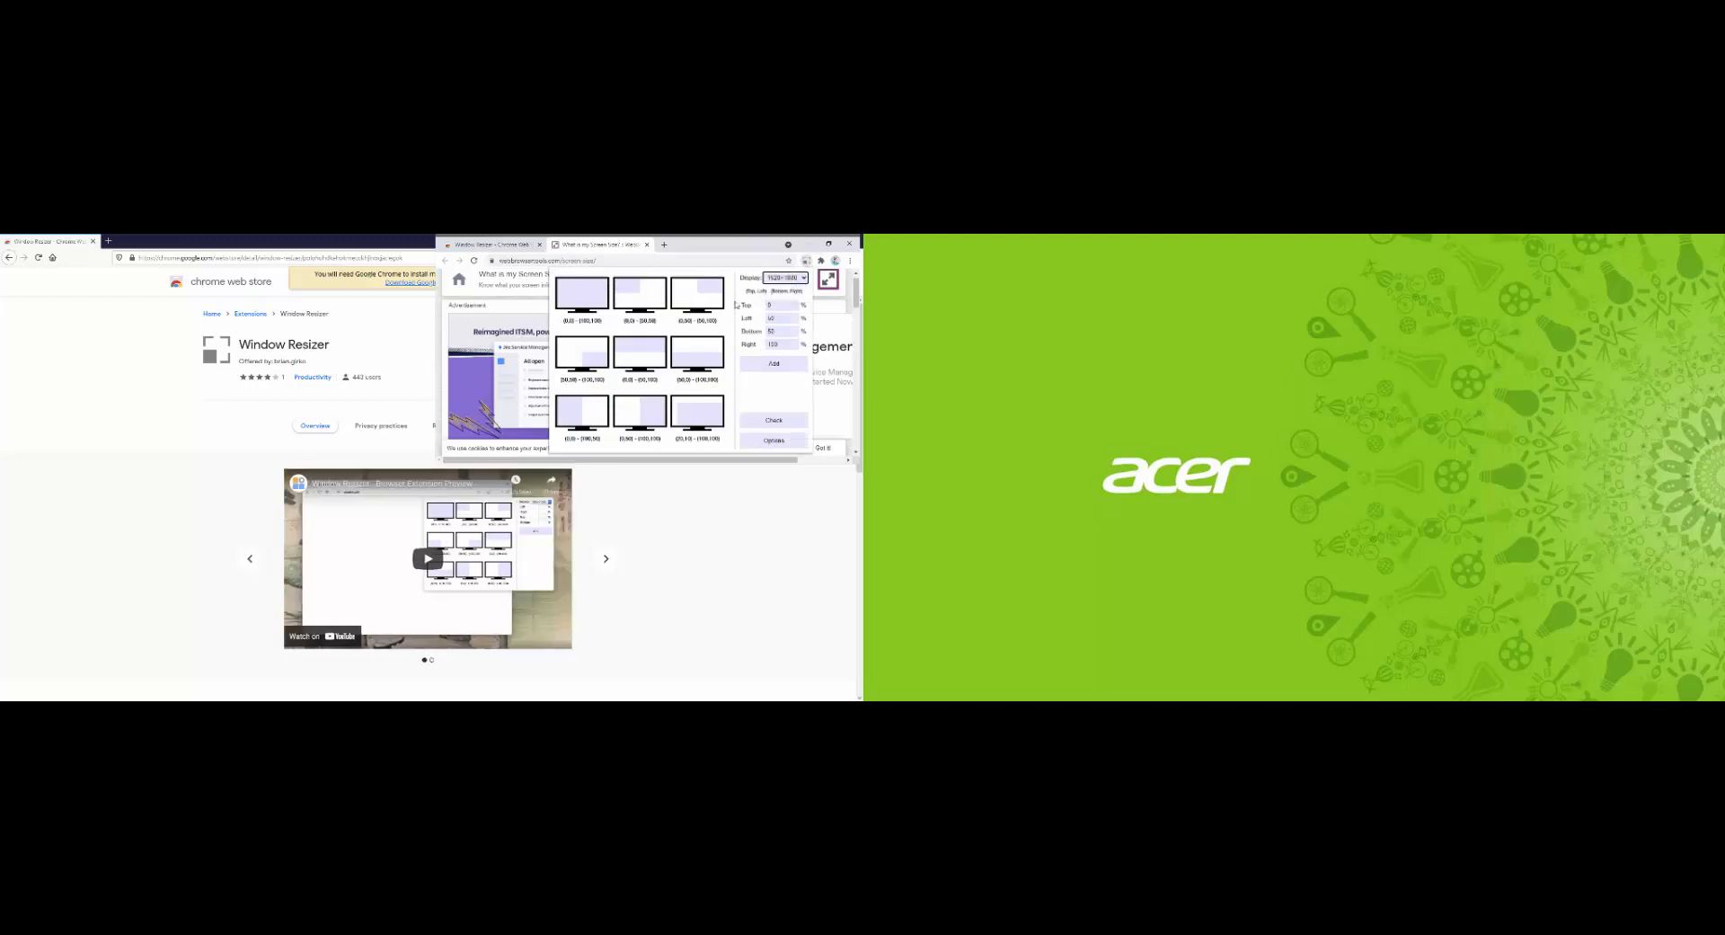
click(582, 412)
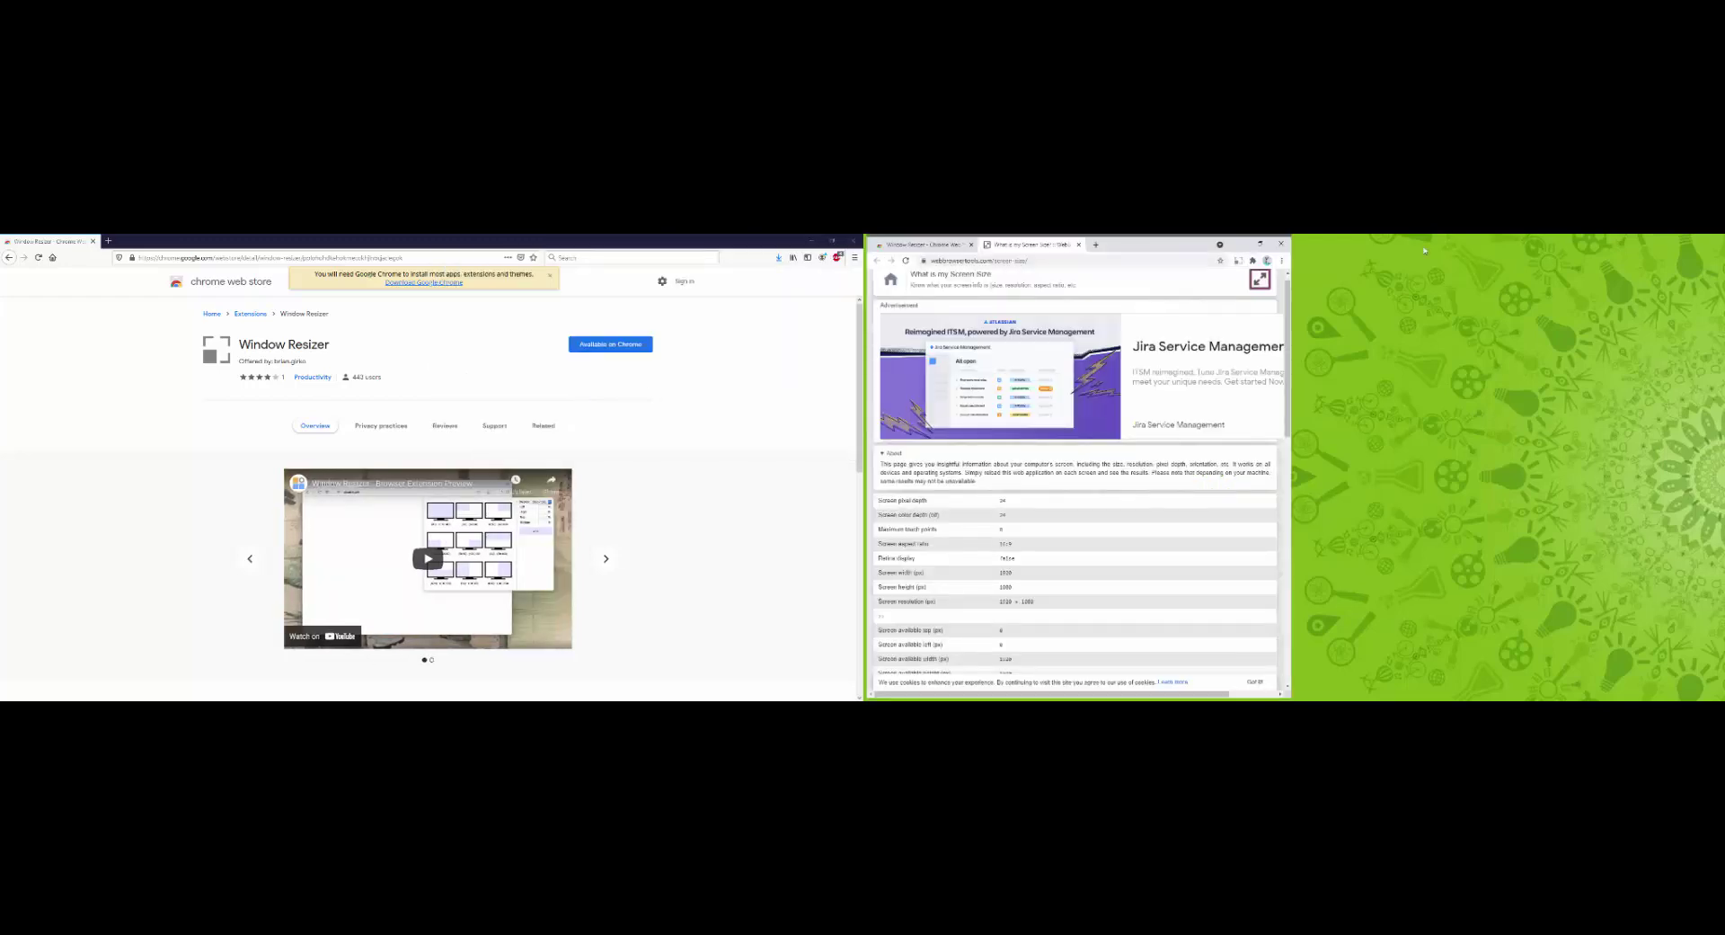
click(1267, 249)
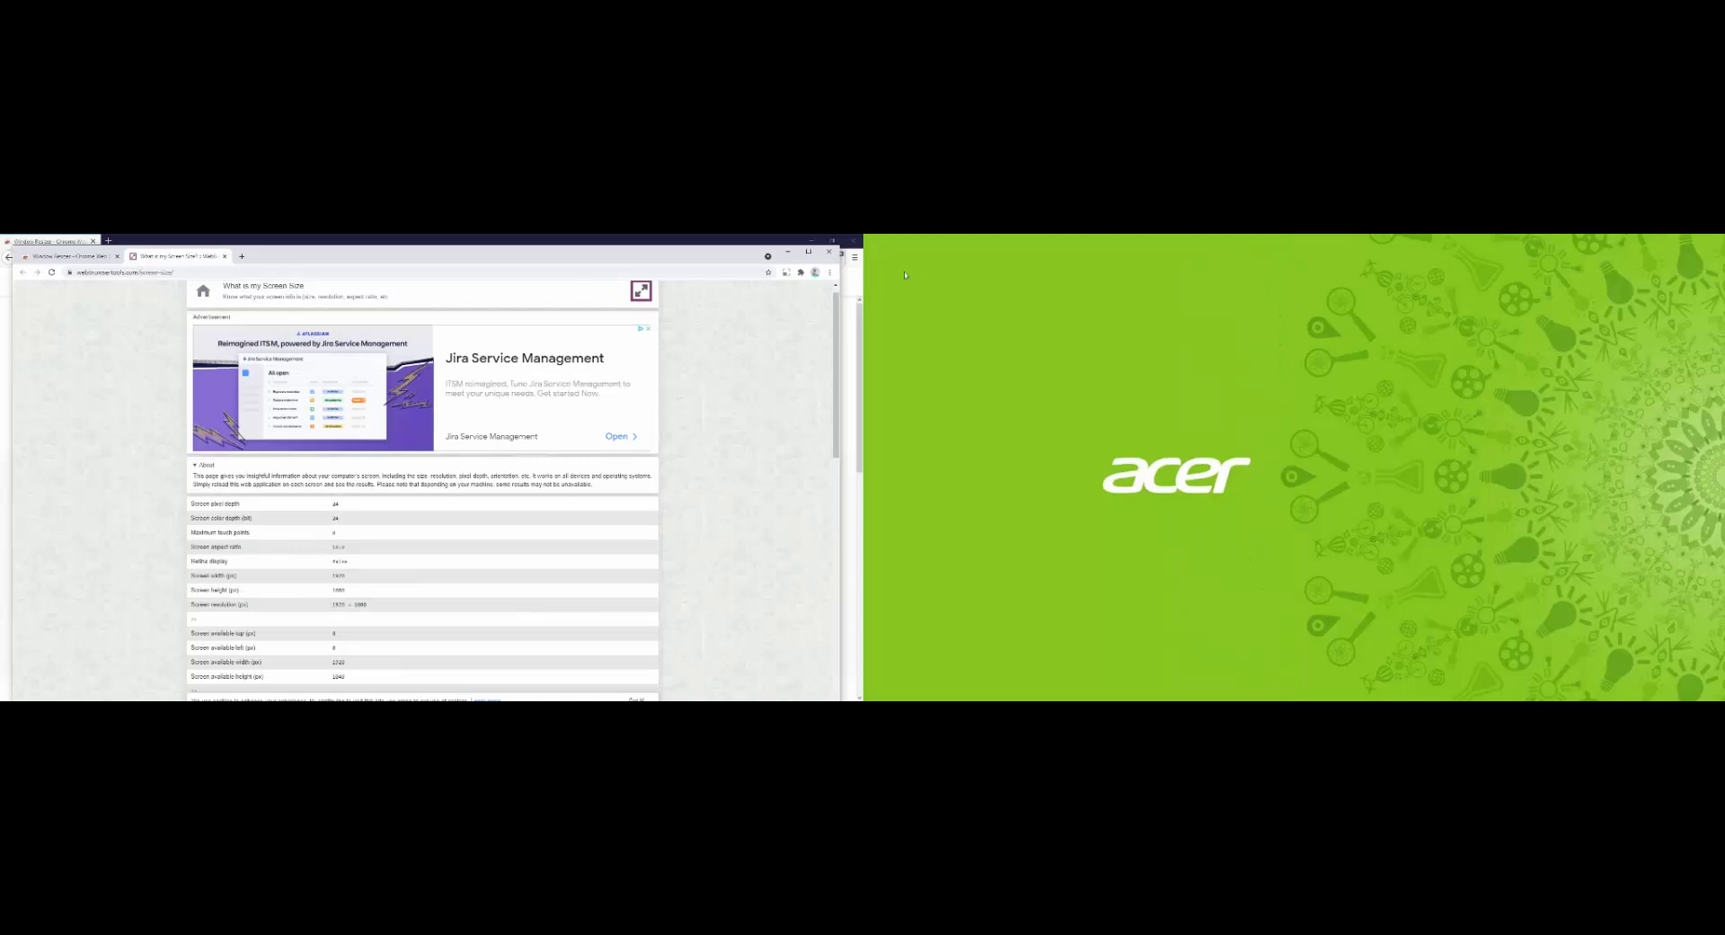
click(808, 253)
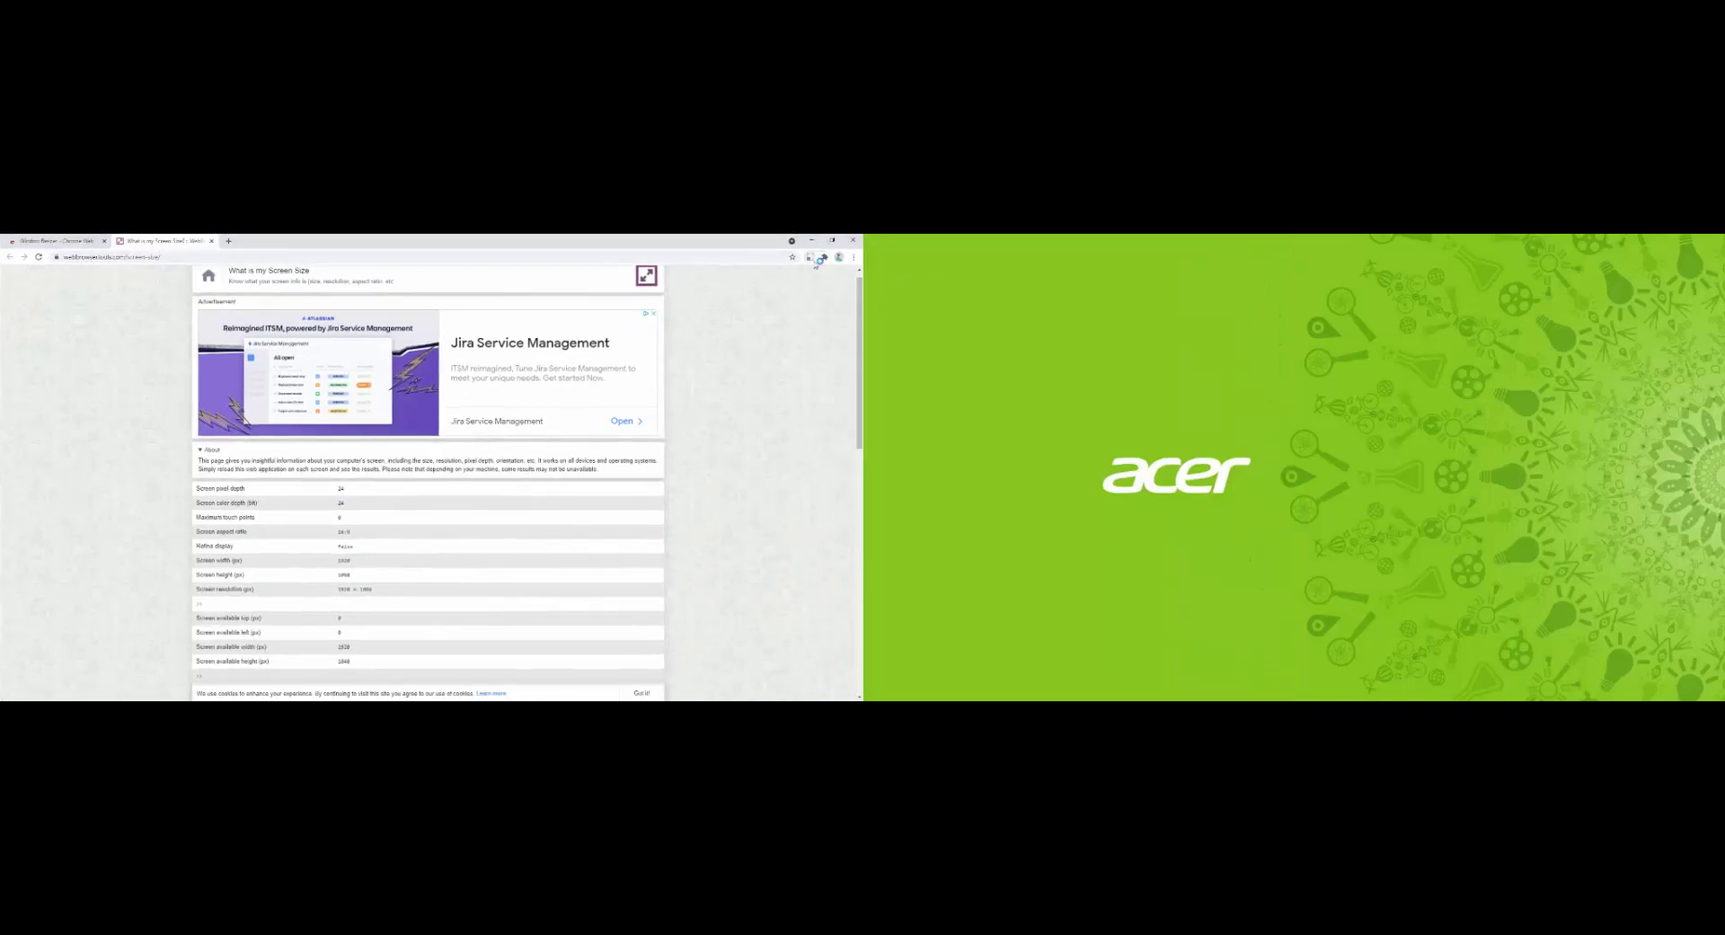
click(810, 256)
click(809, 256)
click(811, 256)
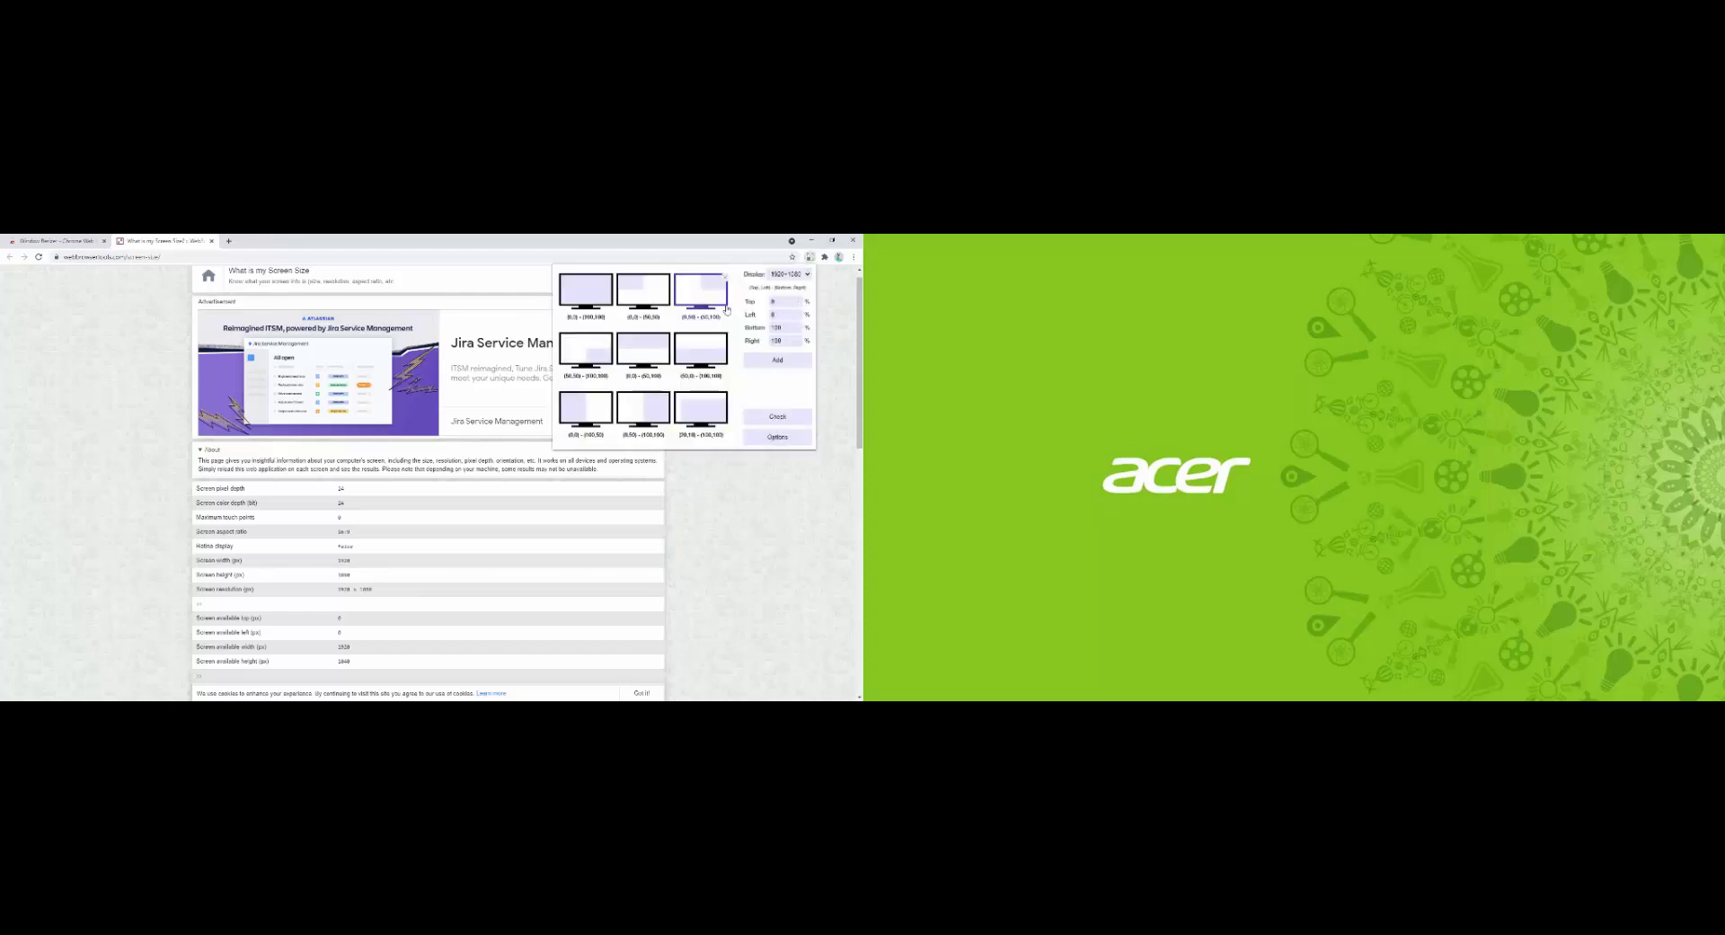
click(772, 274)
click(775, 286)
click(684, 414)
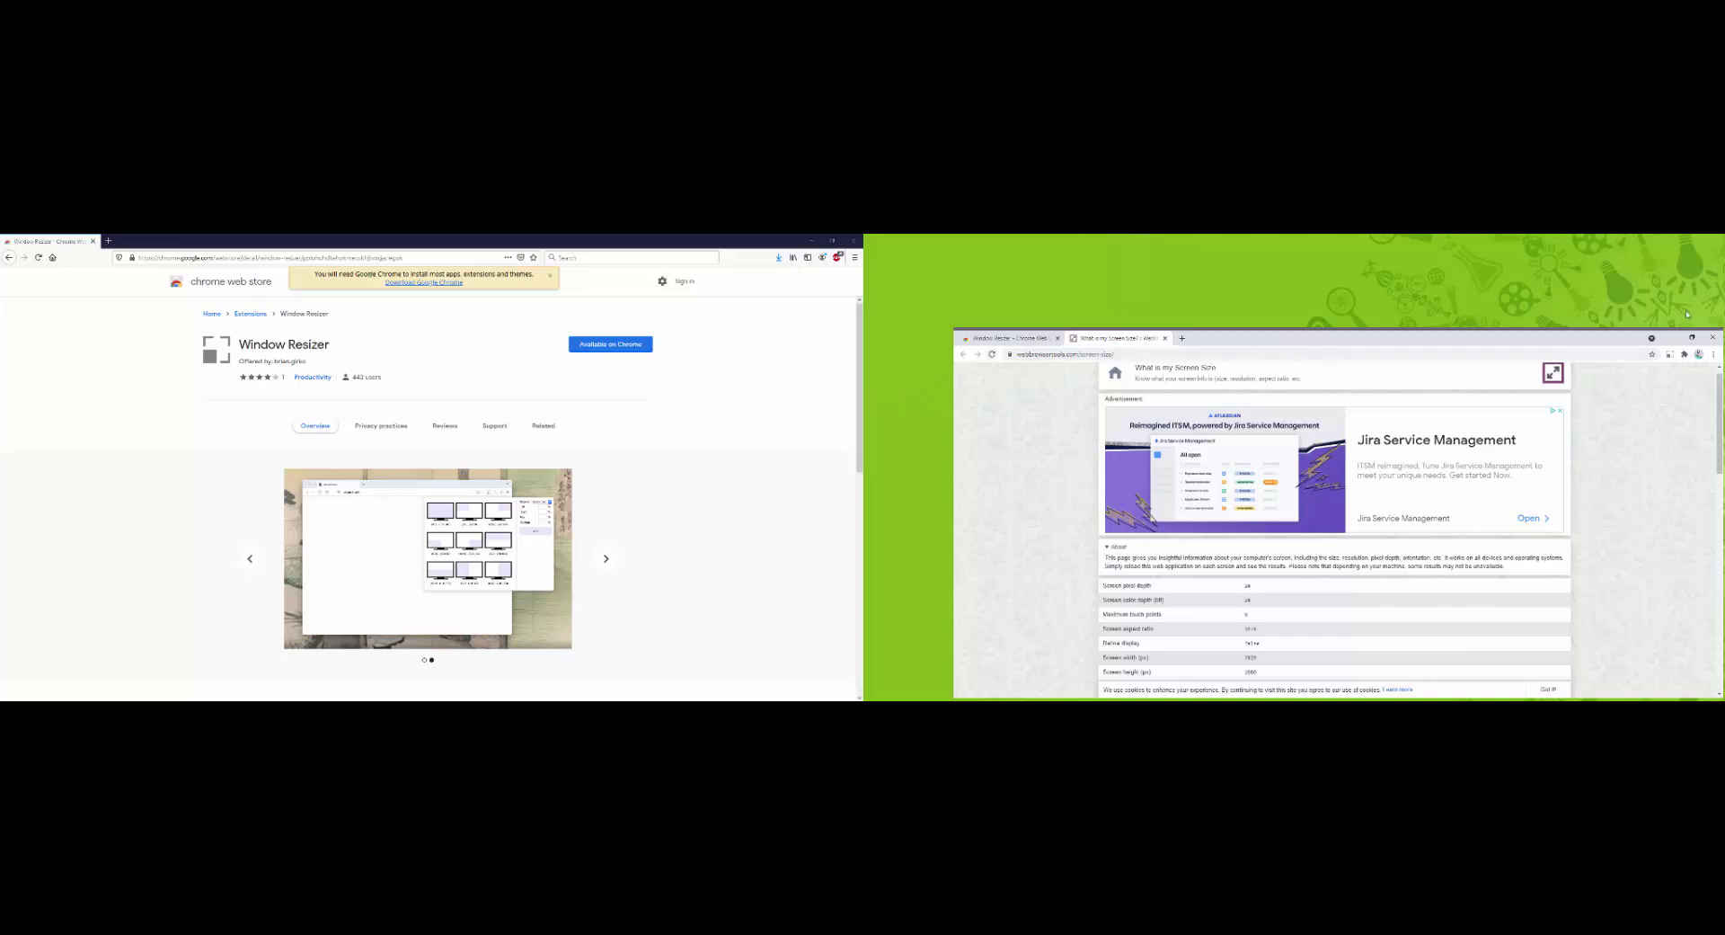
click(1690, 338)
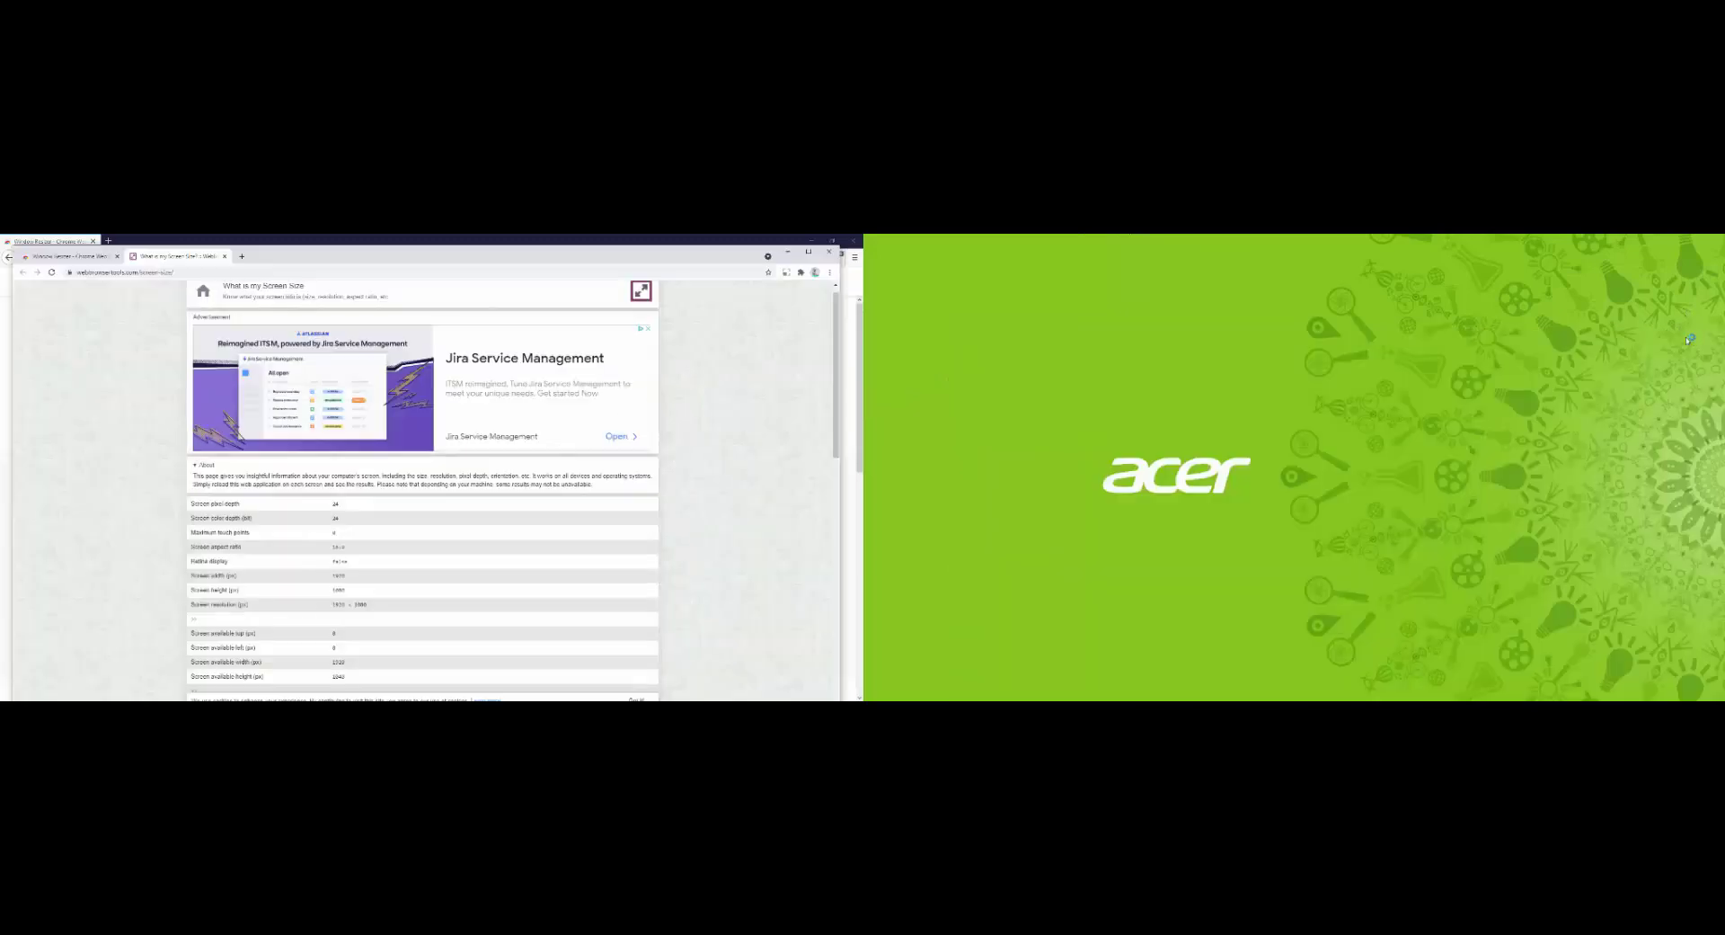
click(808, 254)
click(811, 258)
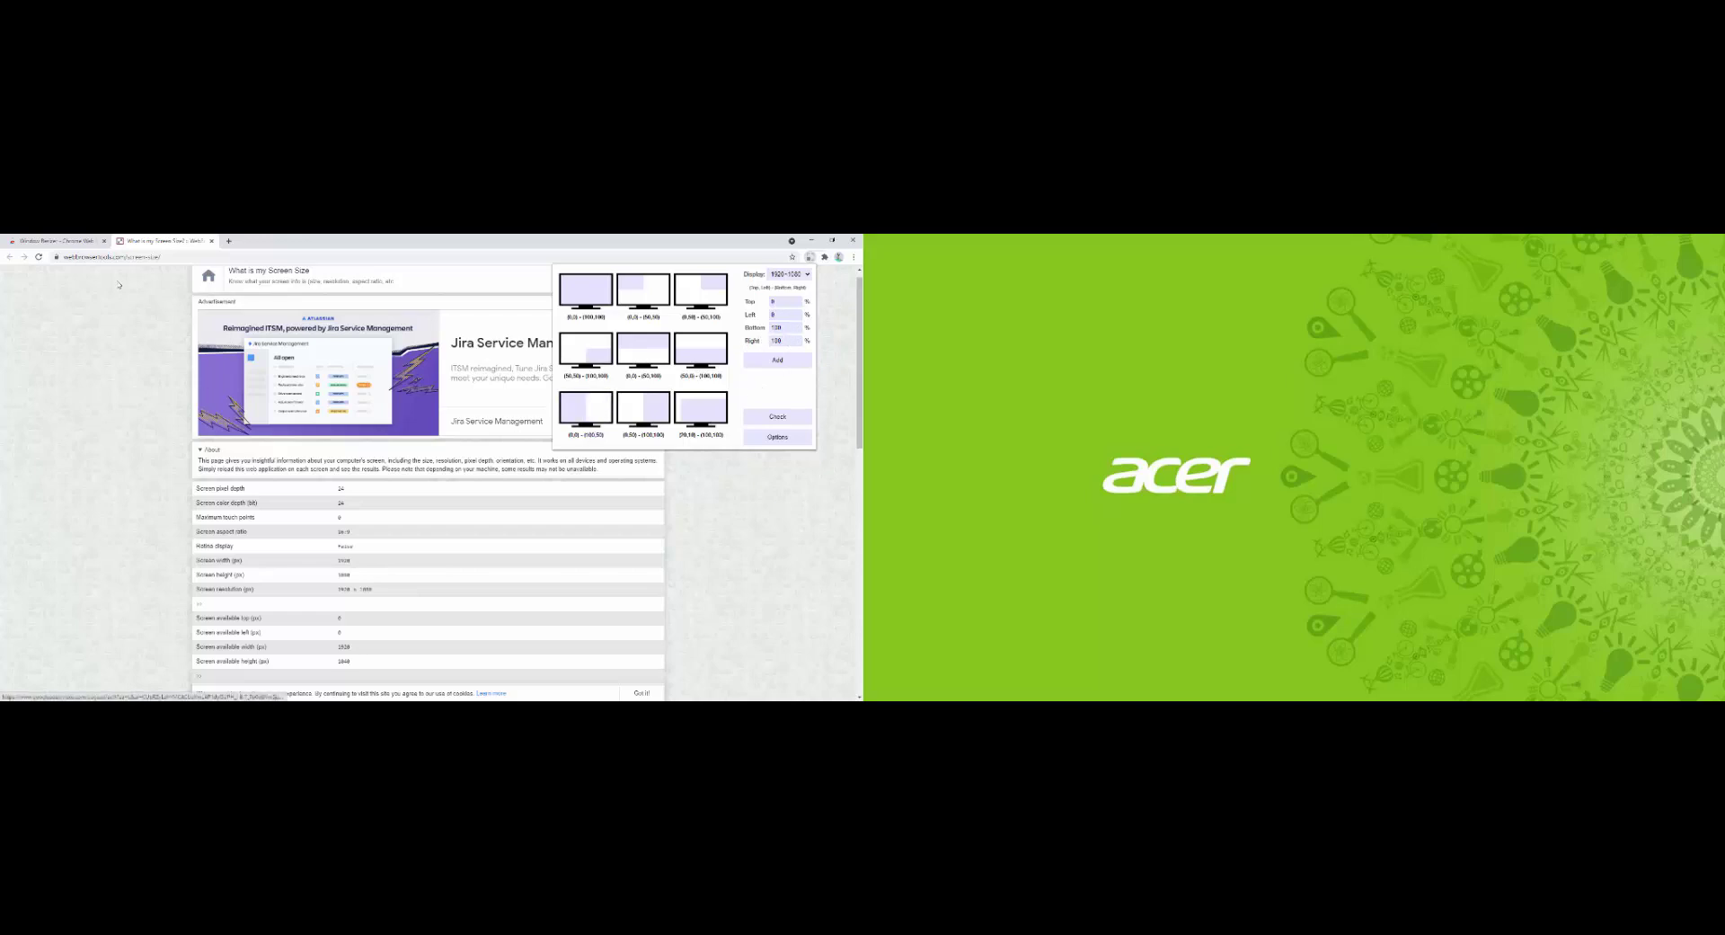
click(117, 285)
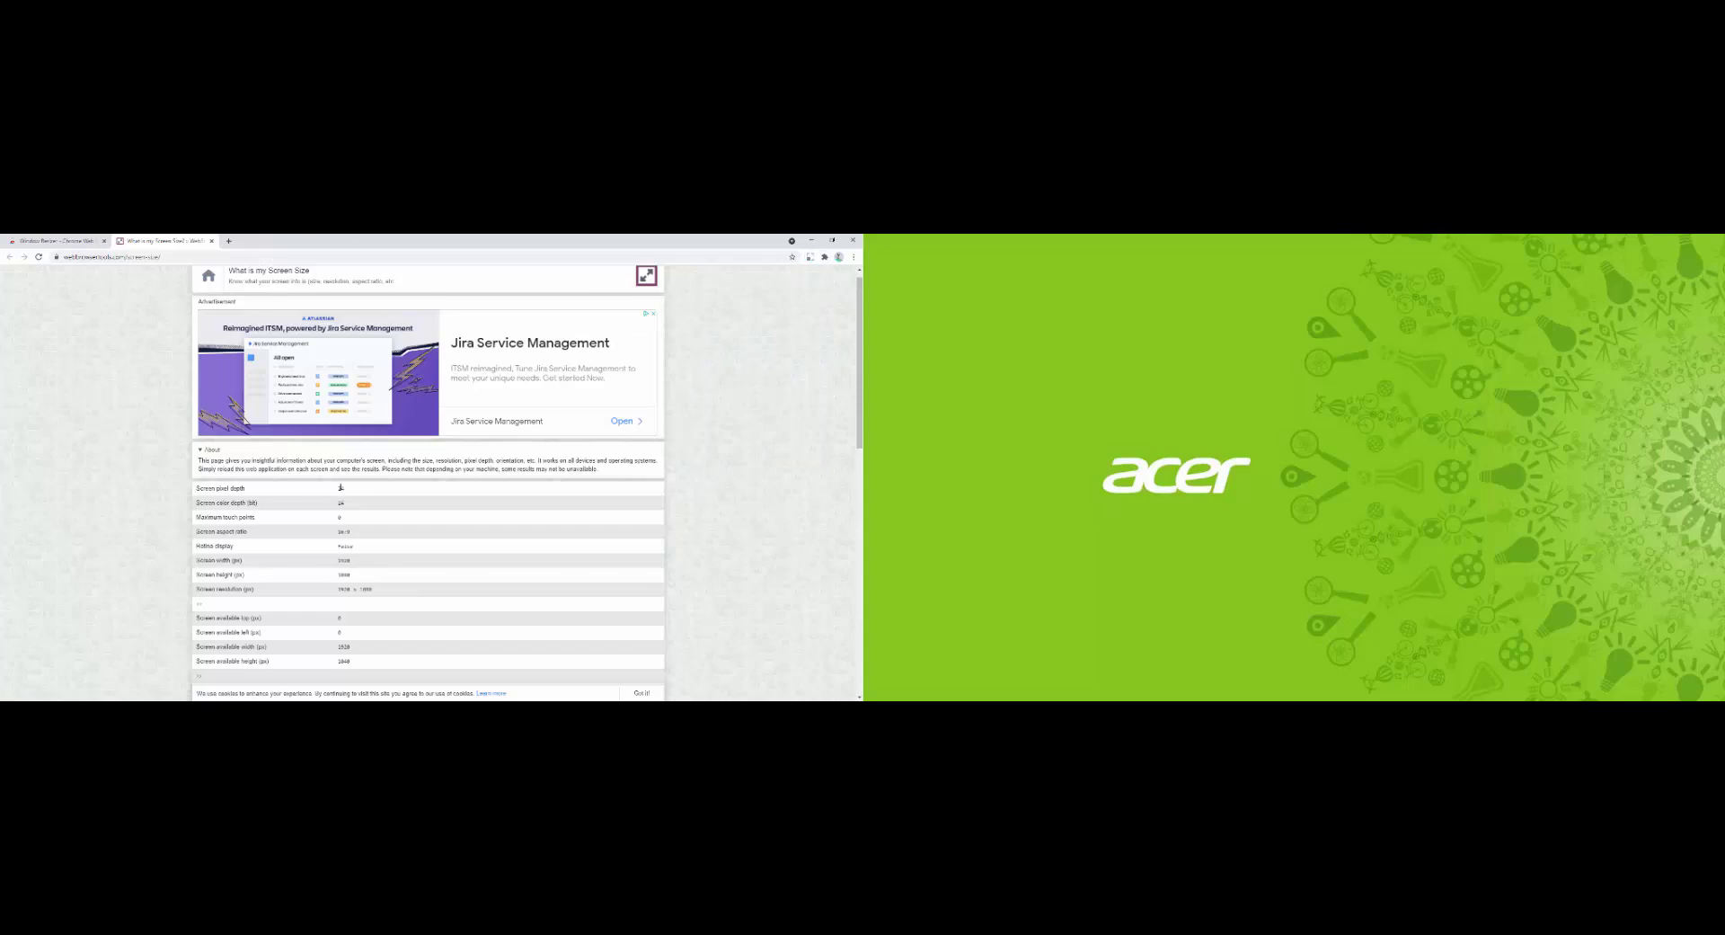